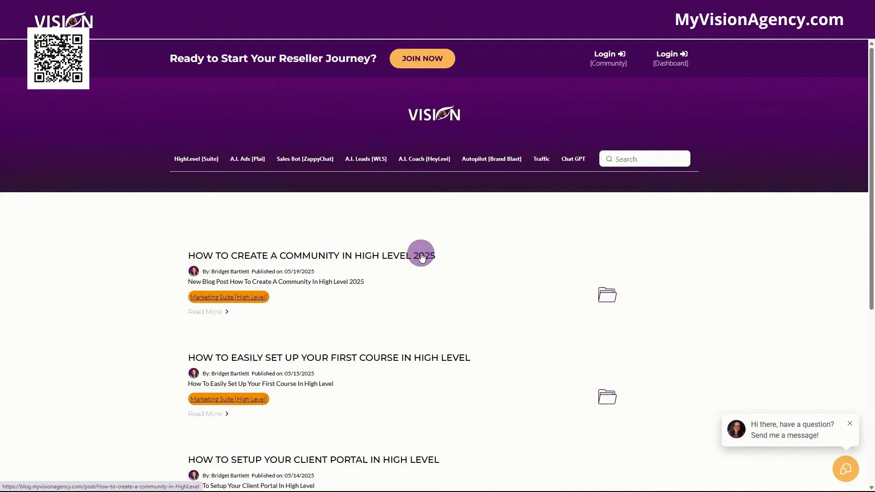
- Browse the example blog, open the post on creating a community in High Level 2025, and examine its layout and content
scroll(526, 296, down, 3)
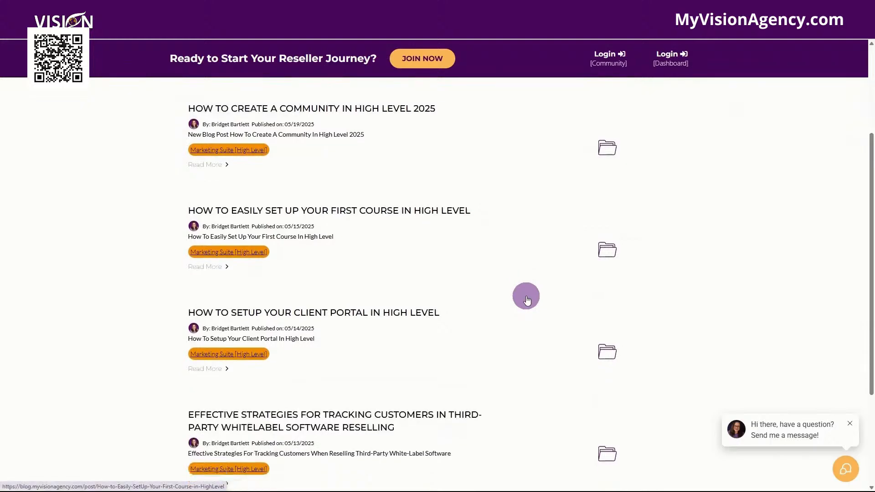
scroll(528, 305, down, 3)
scroll(530, 305, up, 6)
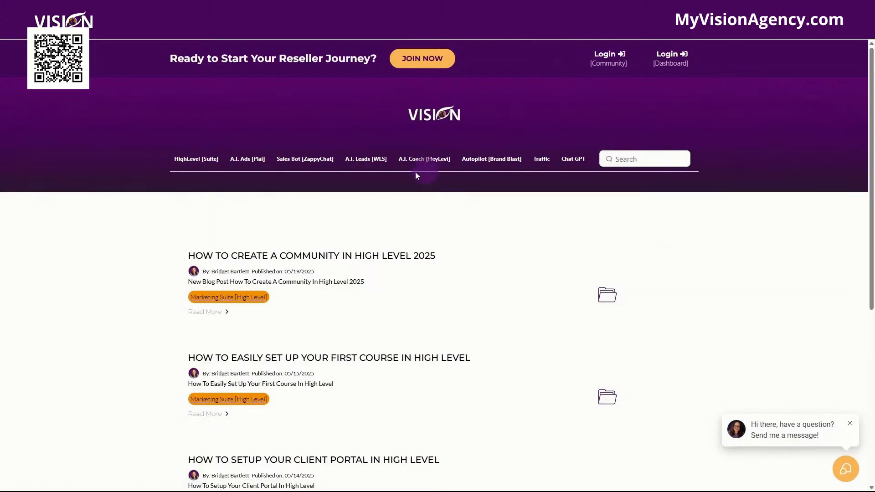
click(241, 257)
scroll(229, 296, down, 3)
scroll(229, 294, down, 10)
scroll(230, 295, down, 2)
scroll(230, 294, up, 10)
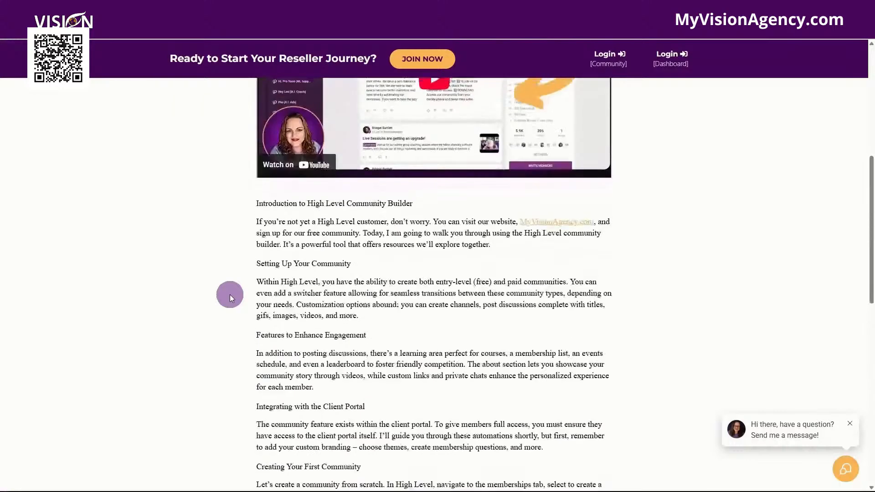
scroll(230, 295, up, 5)
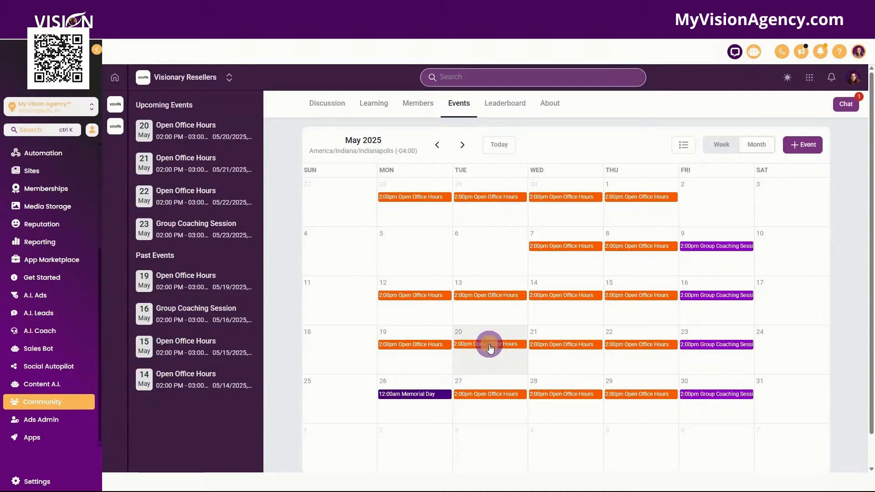
- View the May 20 Open Office Hours event in the community calendar and look through the free community sign-up page
click(490, 346)
click(611, 105)
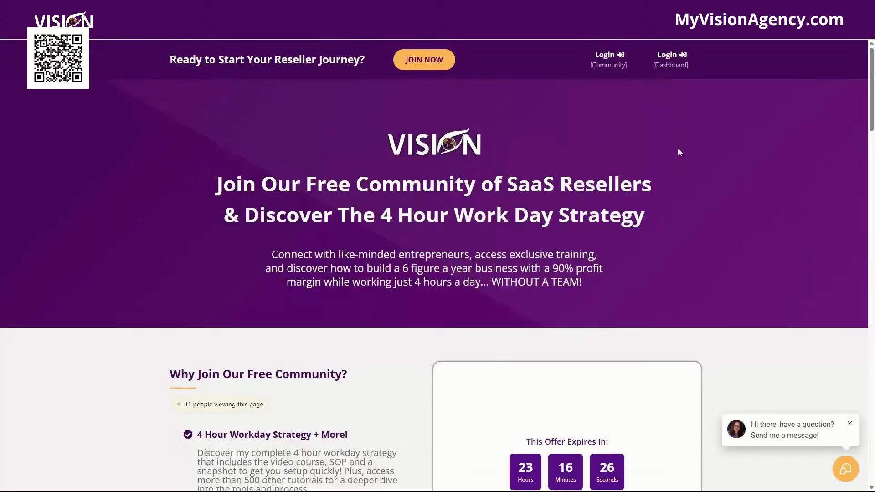
scroll(778, 182, down, 4)
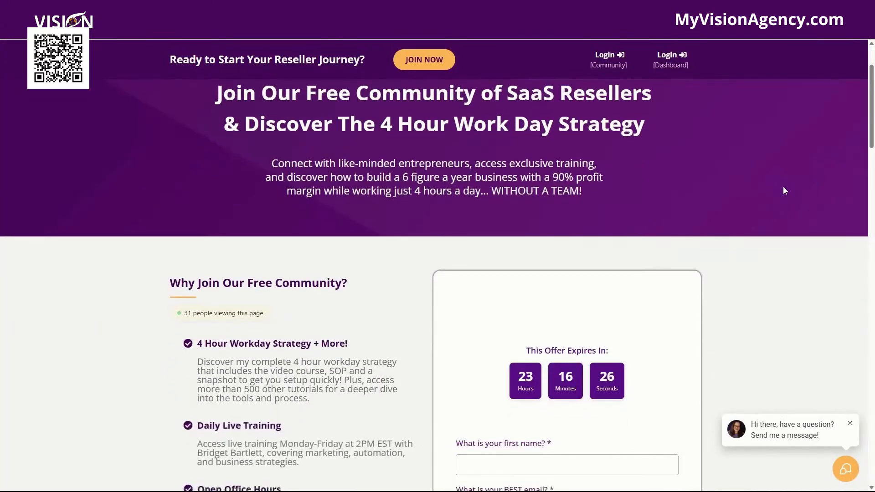
scroll(783, 187, down, 3)
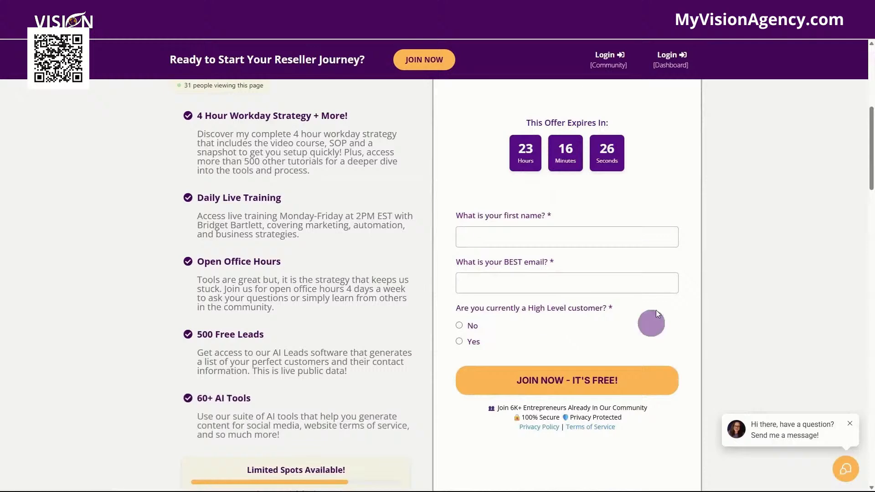
scroll(822, 273, down, 7)
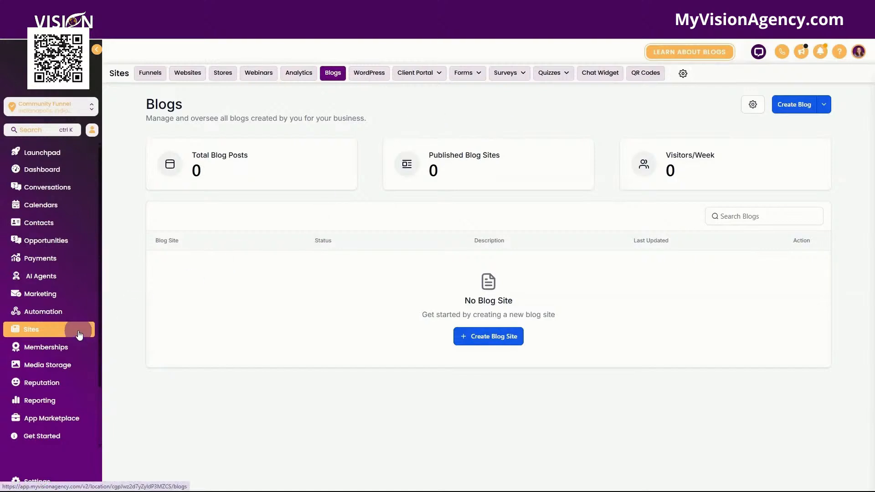
- Create a new blog site from the Marketing Agency template in the blog template library
click(334, 75)
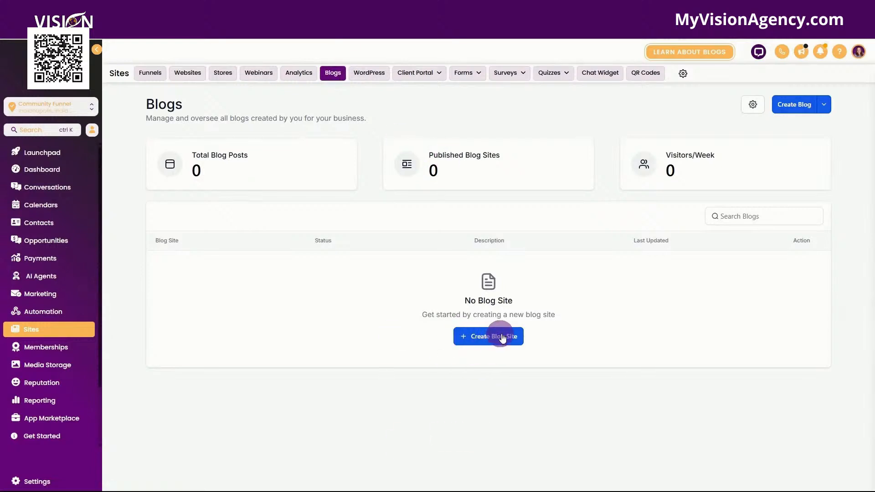
click(826, 110)
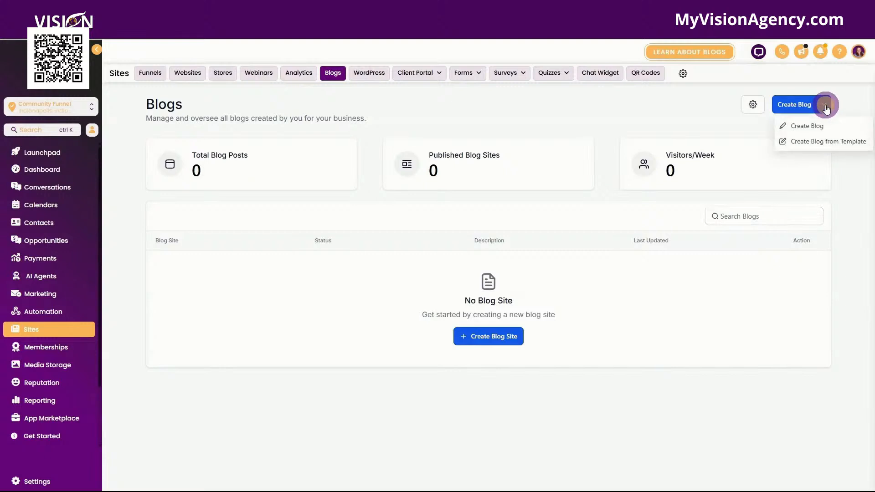
click(796, 141)
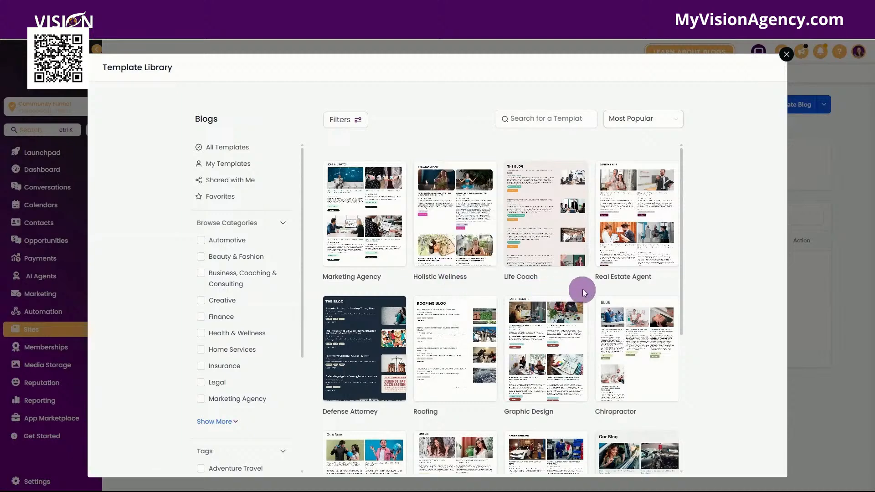
scroll(656, 285, down, 2)
scroll(482, 328, down, 3)
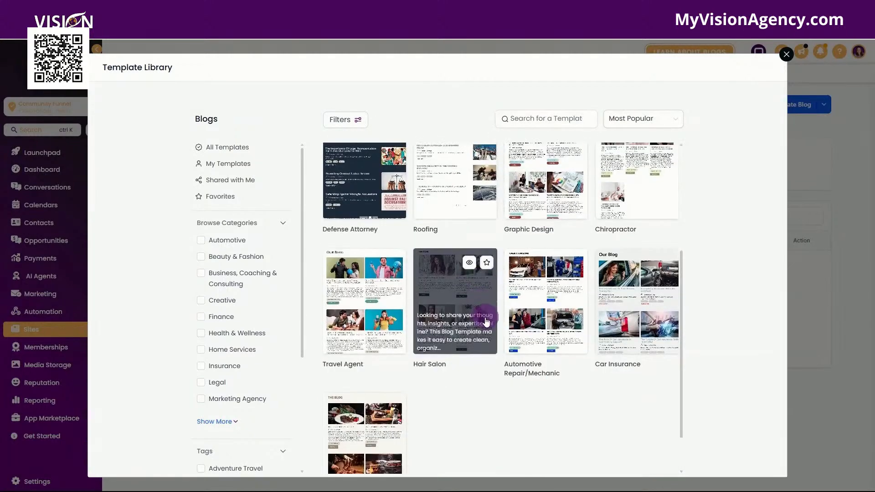
scroll(483, 408, up, 2)
scroll(483, 409, up, 3)
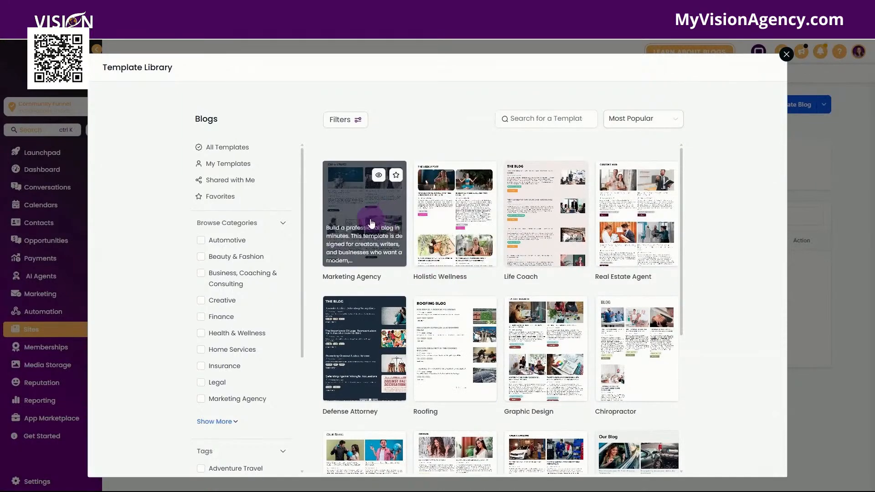
click(371, 223)
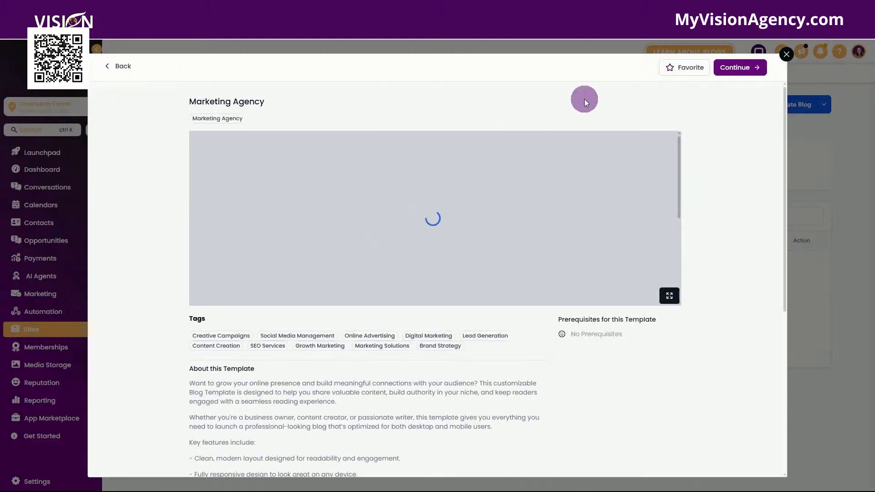
click(741, 68)
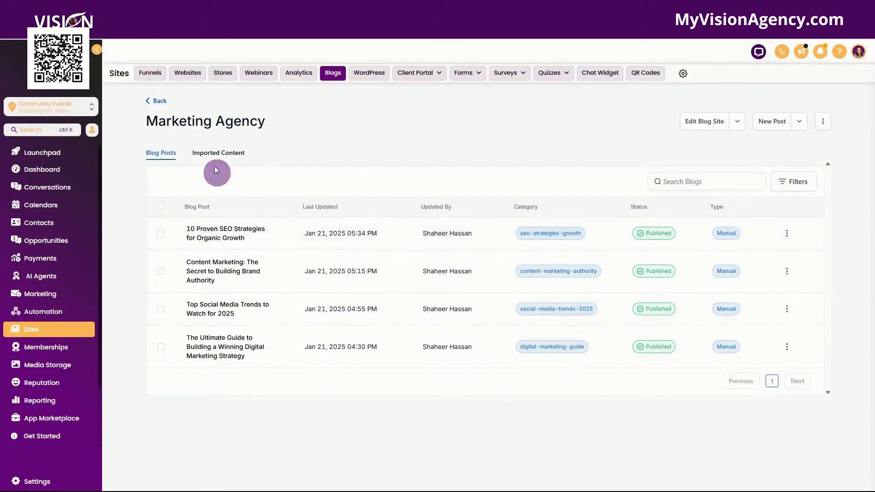
- Check the blog's imported content and the hosting platform choices for importing posts from a URL, then return to the blog posts
click(233, 154)
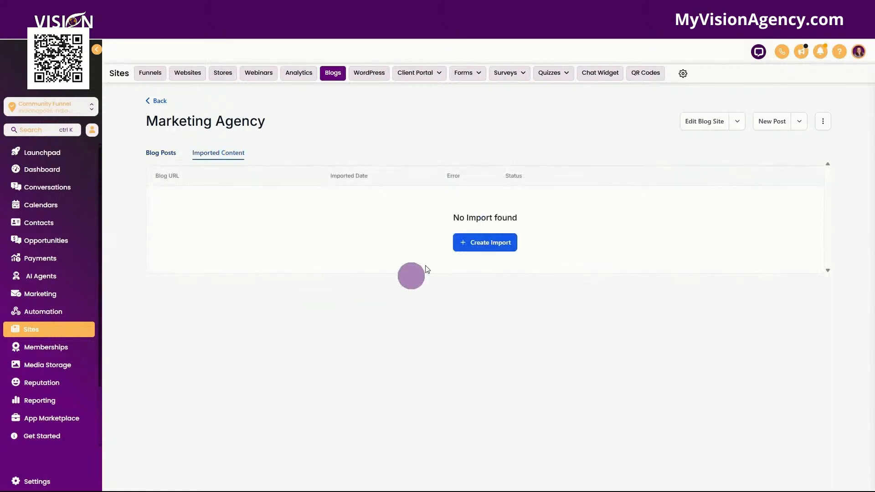
click(498, 245)
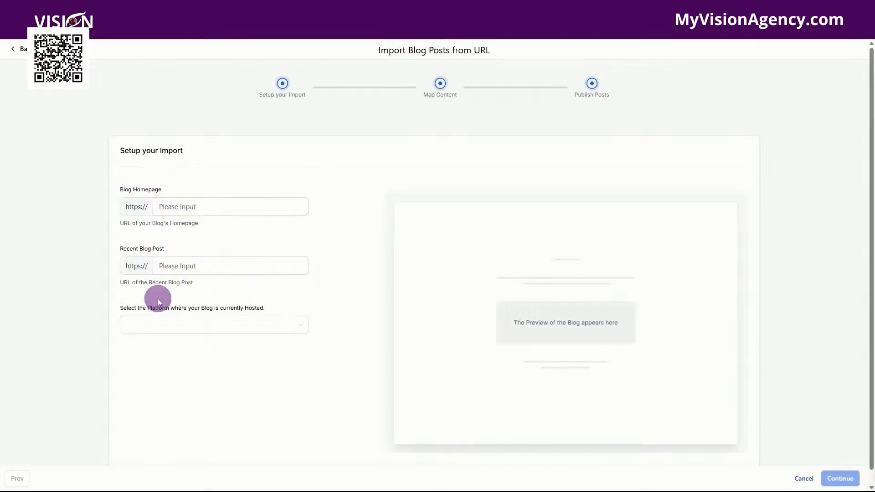
click(164, 326)
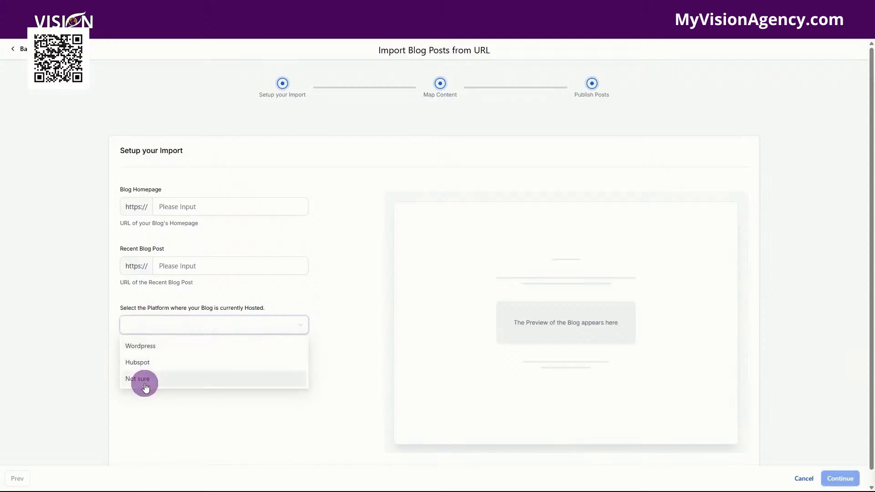
click(21, 50)
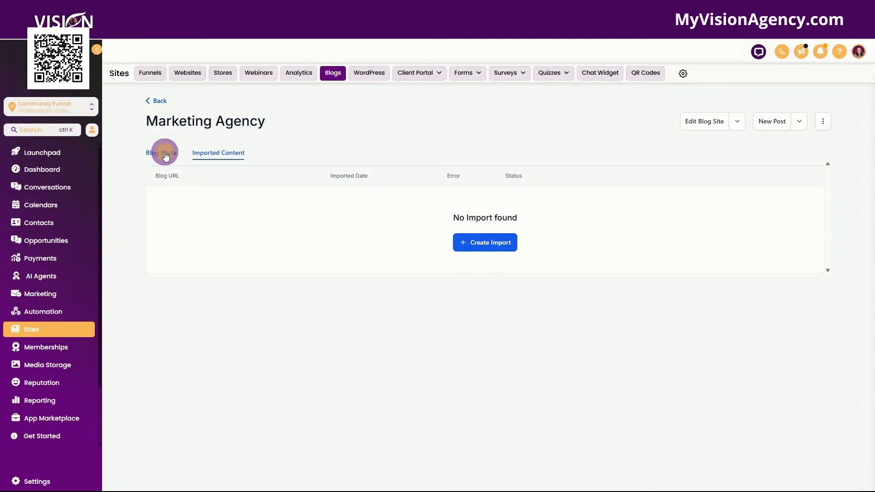
click(166, 154)
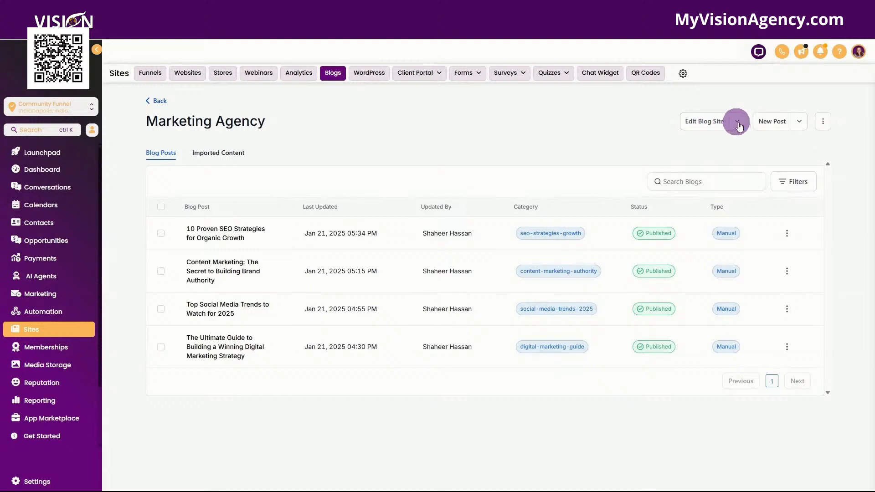
click(738, 121)
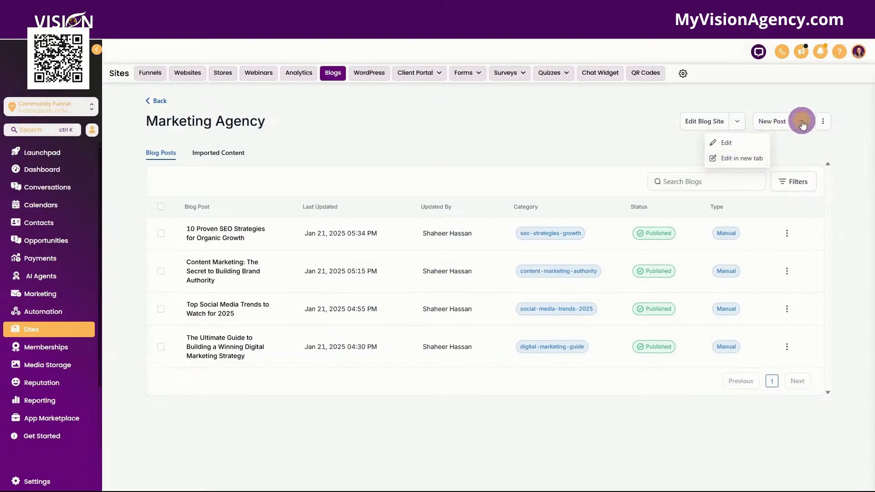
click(800, 122)
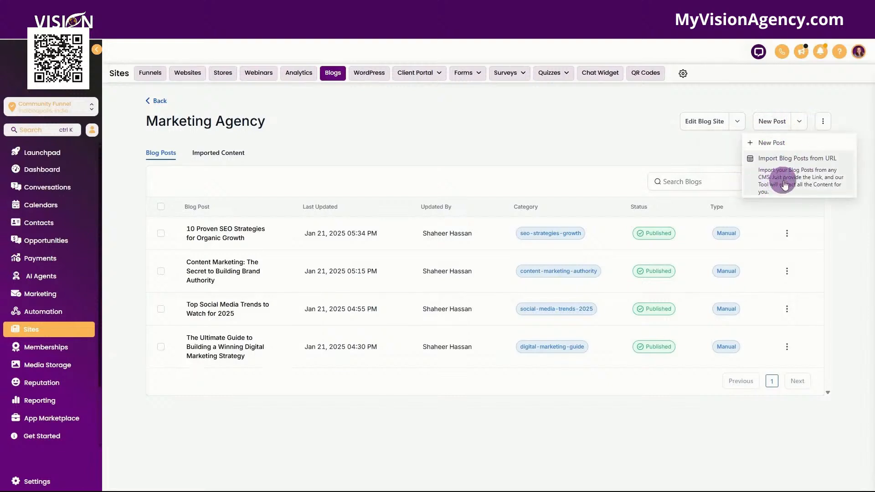
- Set the blog site title to "Demo Blog" in the Marketing Agency blog's settings
click(825, 122)
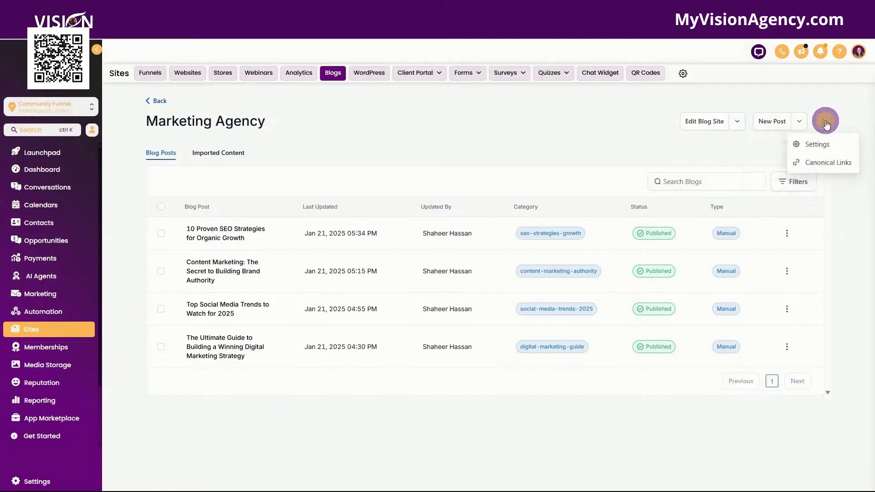
click(814, 144)
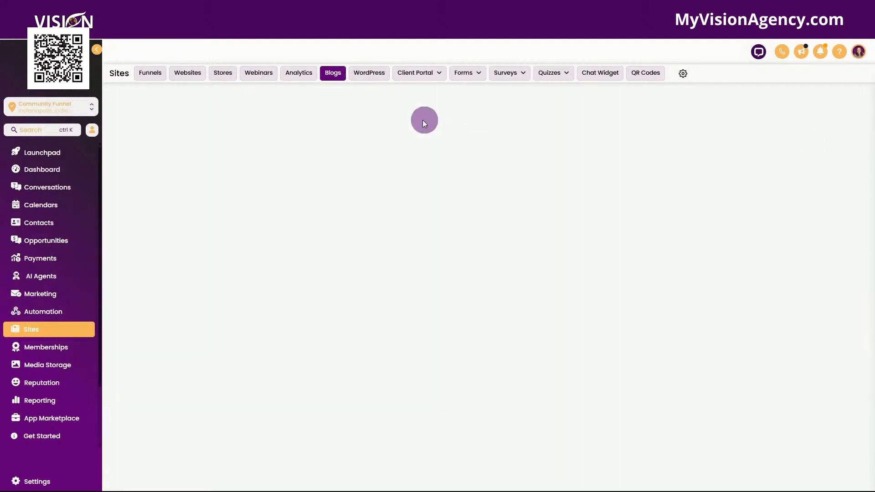
click(460, 151)
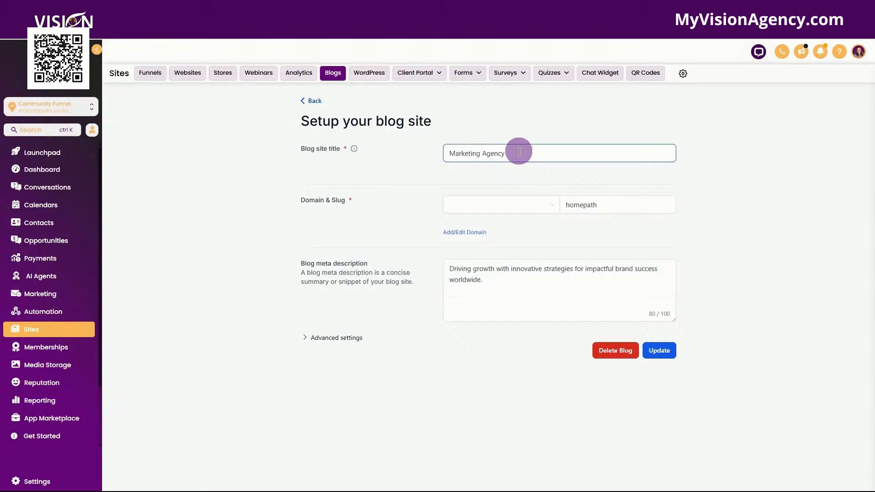
drag(519, 151, 436, 157)
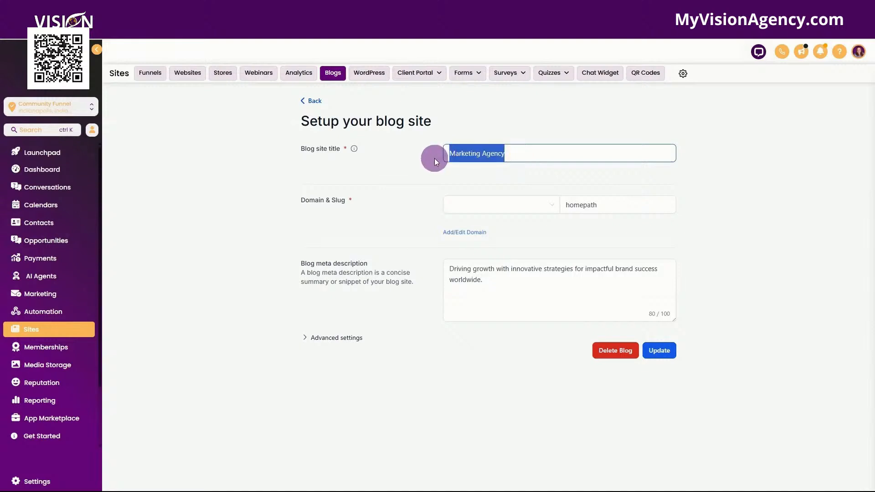
text(Demo Blo)
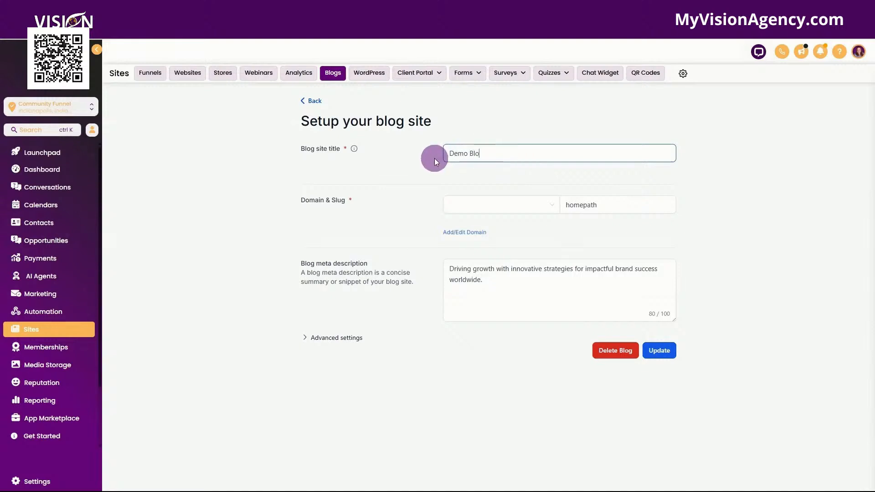
text(g)
- Check the available domains for the blog site and change its slug to "blog"
click(463, 209)
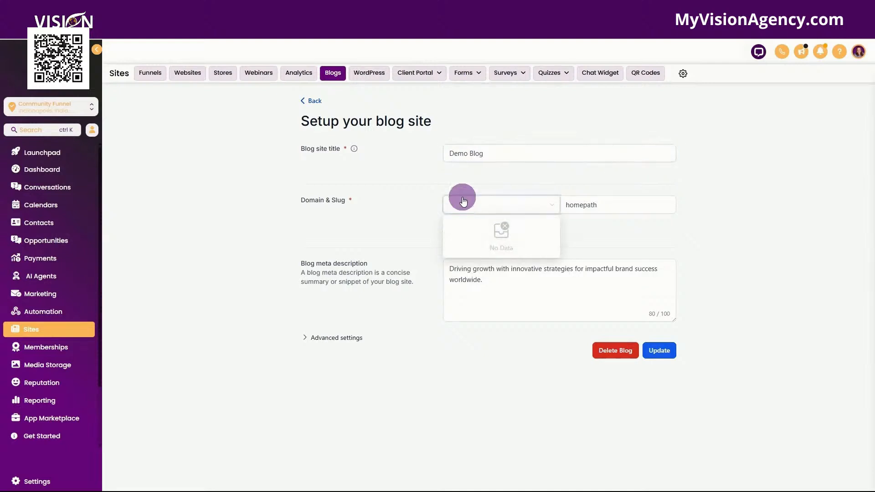
click(607, 207)
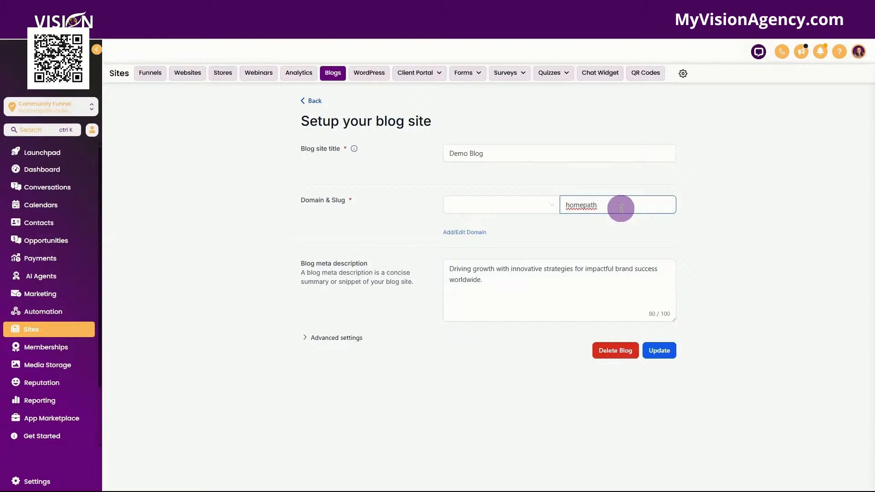
drag(600, 209, 544, 216)
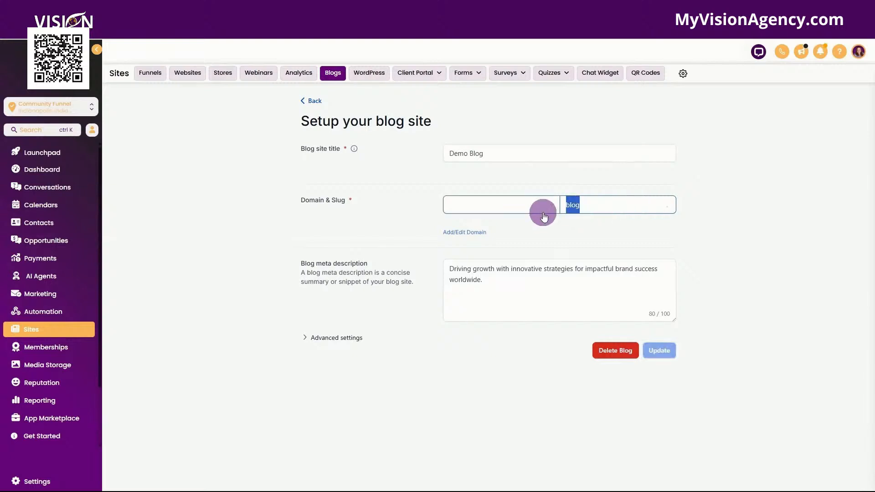
- Start connecting a domain for funnels, websites, stores, blogs and webinars, entering blog.mychosendomain.com as the domain
click(460, 233)
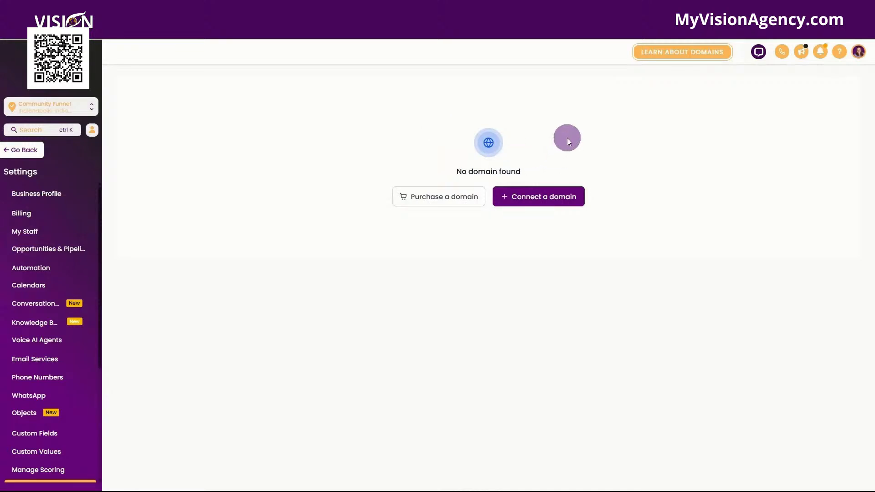
click(524, 201)
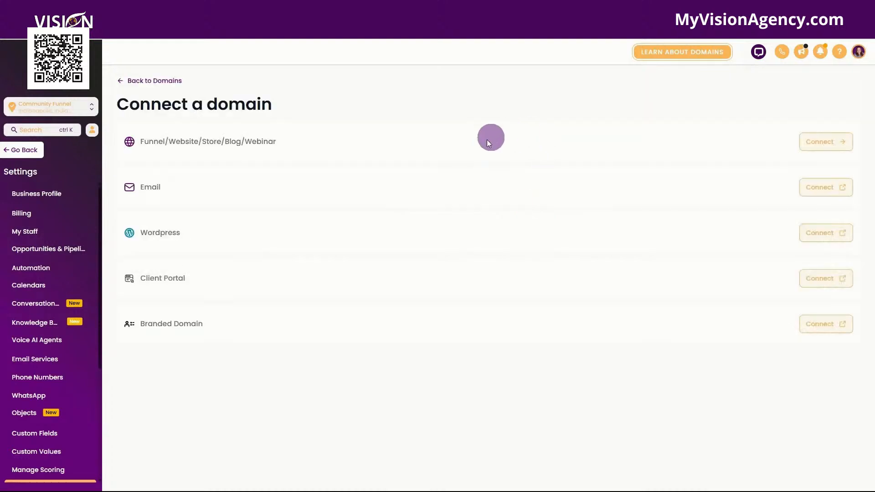
click(828, 143)
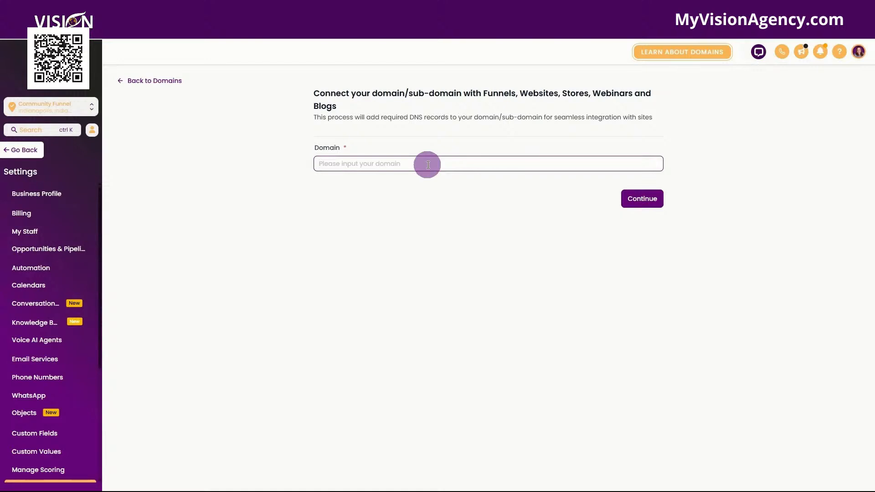
text(blo)
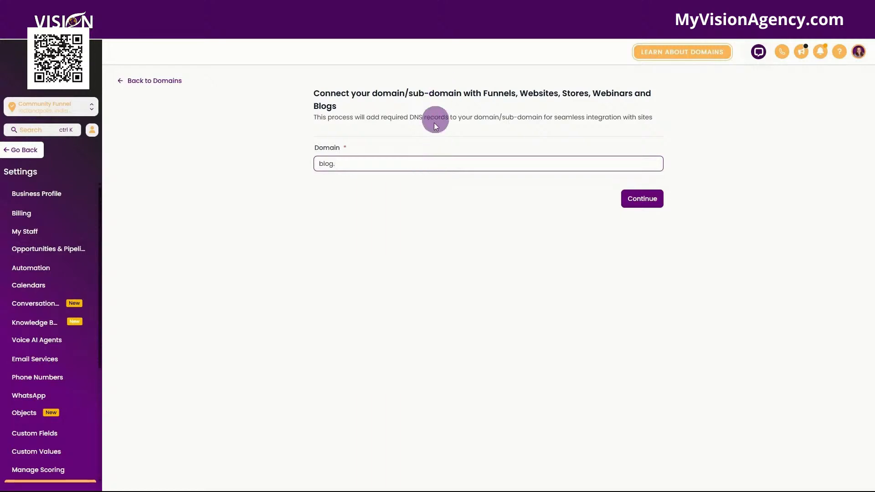
text(g.mychosend)
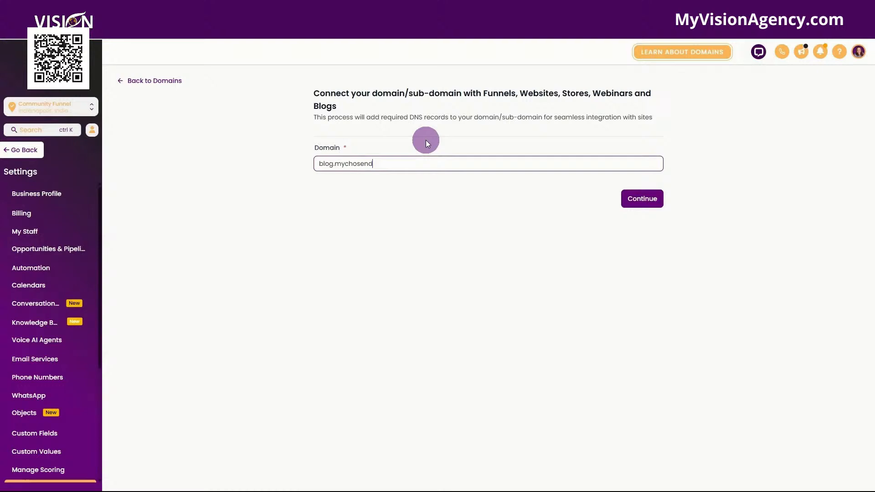
text(omain.com)
click(639, 201)
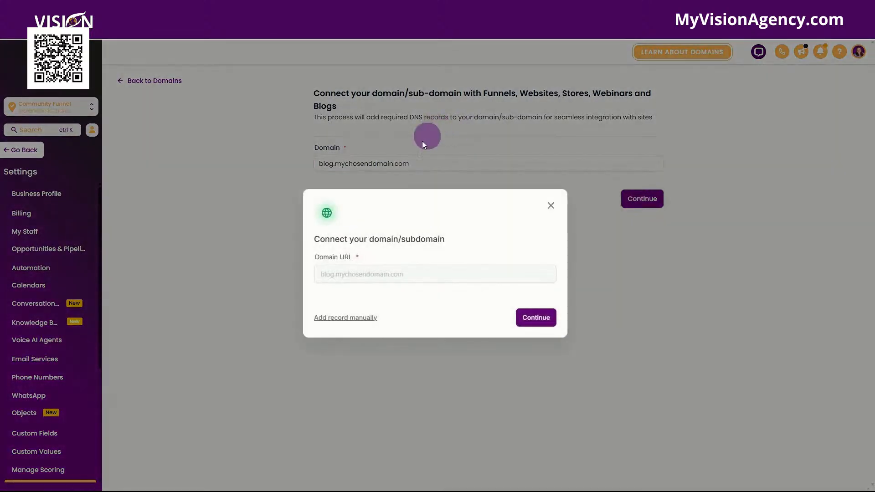
- Check the manual DNS record for the subdomain, then authorize adding its CNAME record through Cloudflare
click(367, 319)
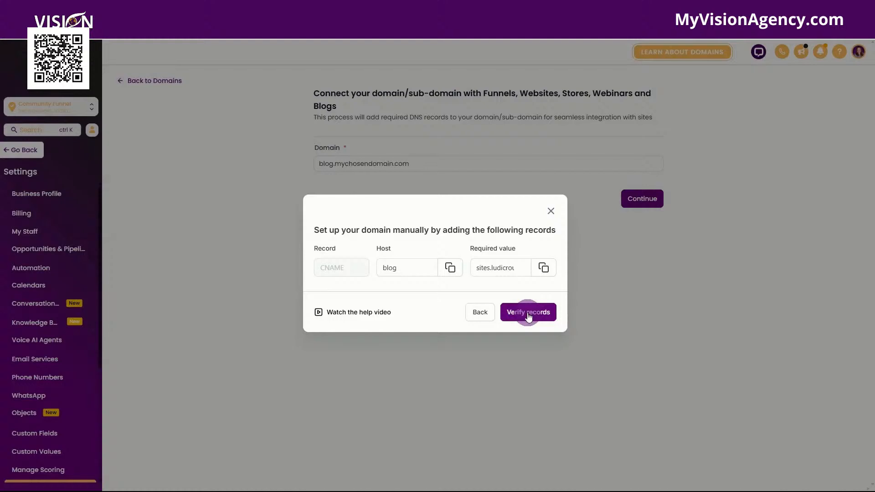
click(472, 311)
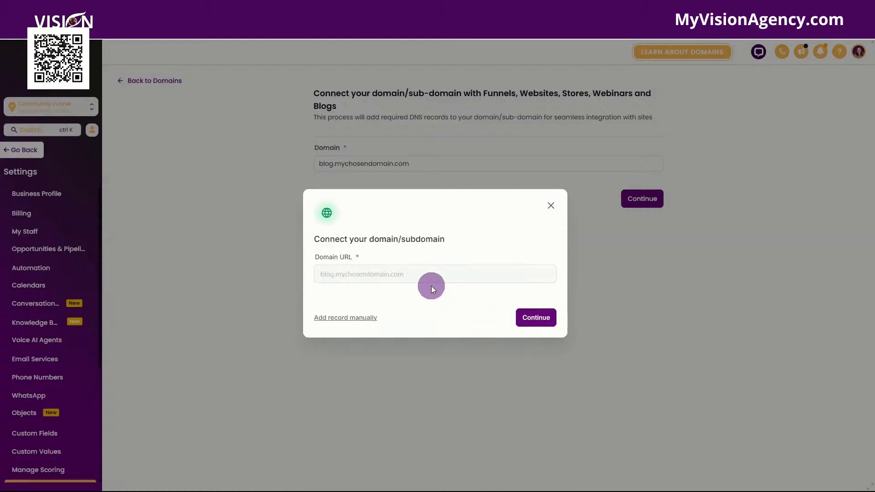
click(536, 317)
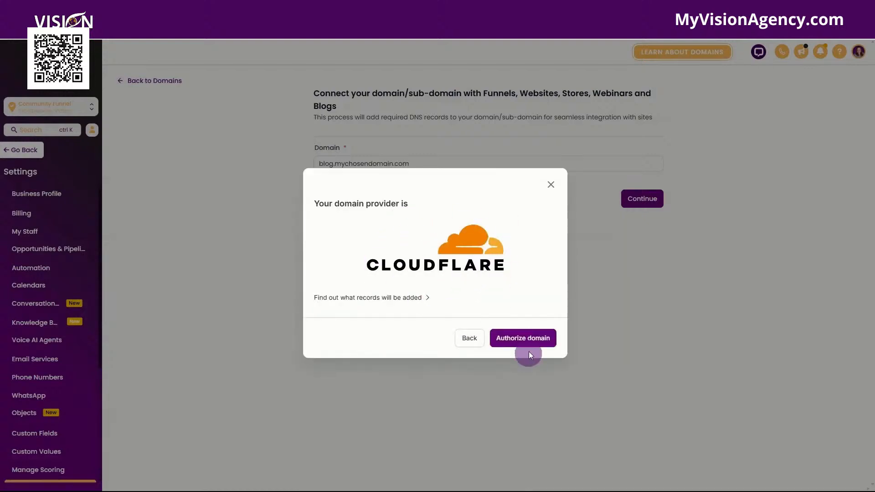
click(516, 339)
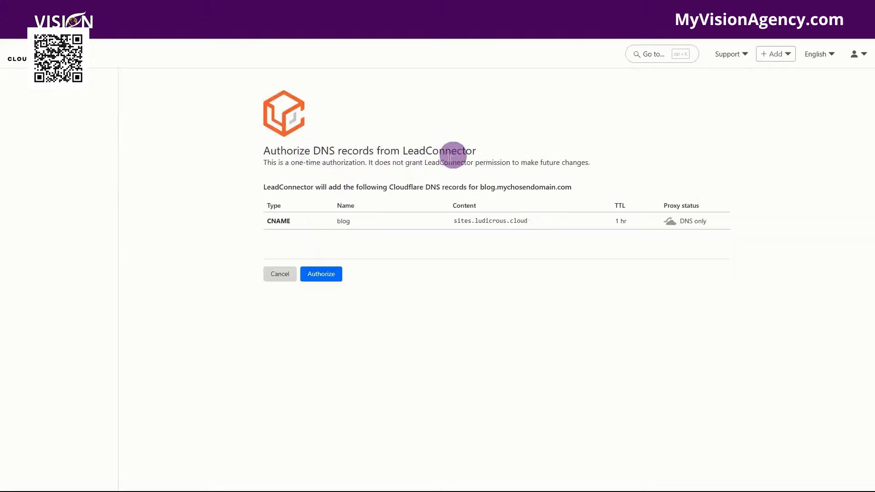
drag(585, 187, 479, 186)
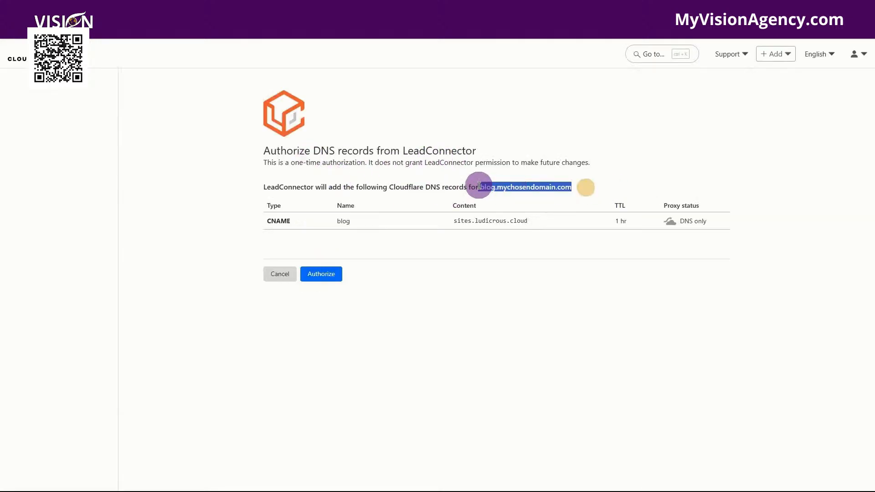
click(323, 276)
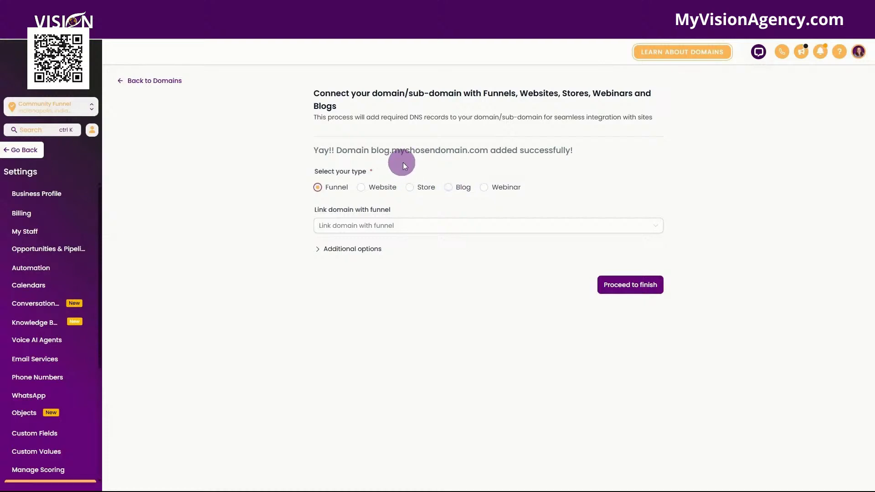
- Link the domain to the Marketing Agency blog and set Blog Home as its default page
click(359, 225)
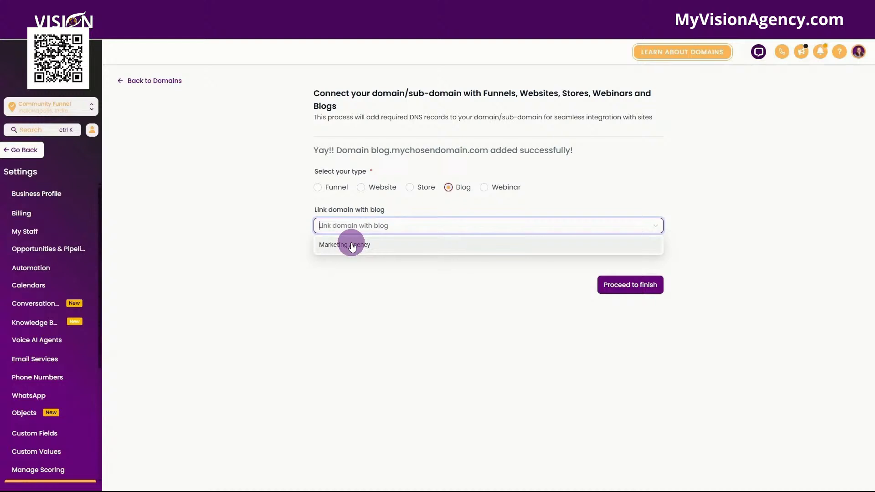
click(351, 247)
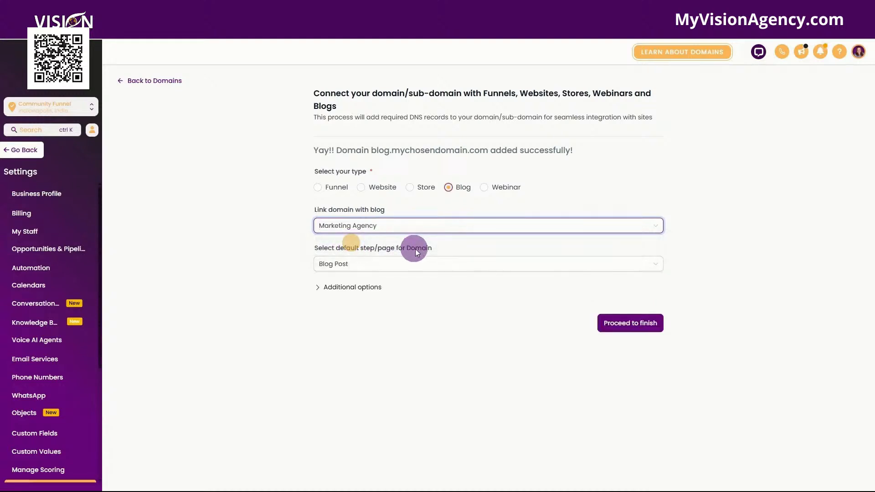
click(382, 268)
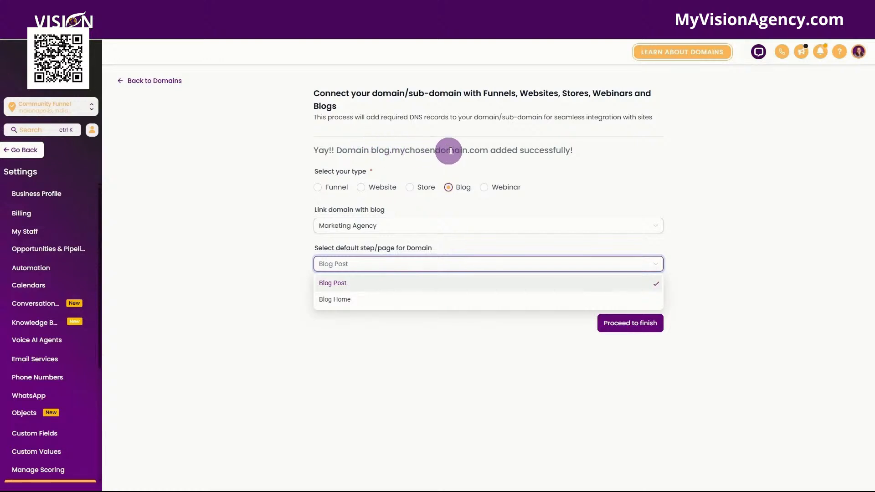
click(350, 299)
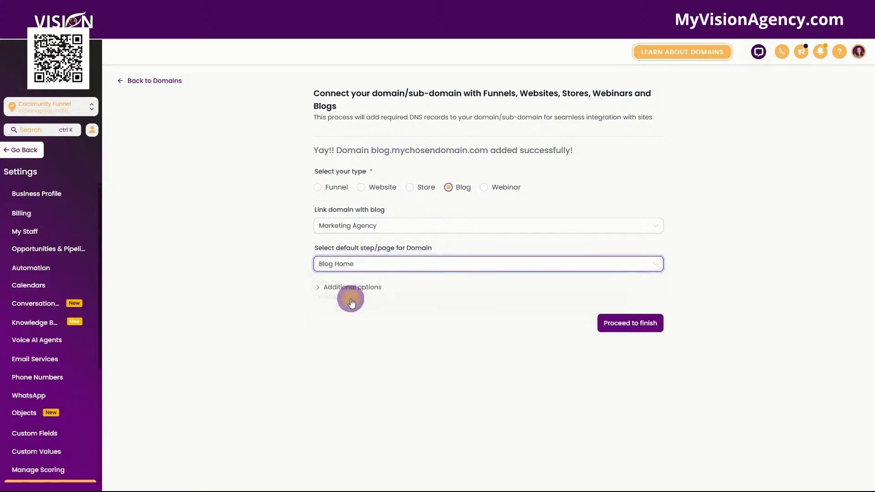
- Set the domain's default 404/error page to Marketing Agency / Blog Home and finish the domain connection
click(367, 291)
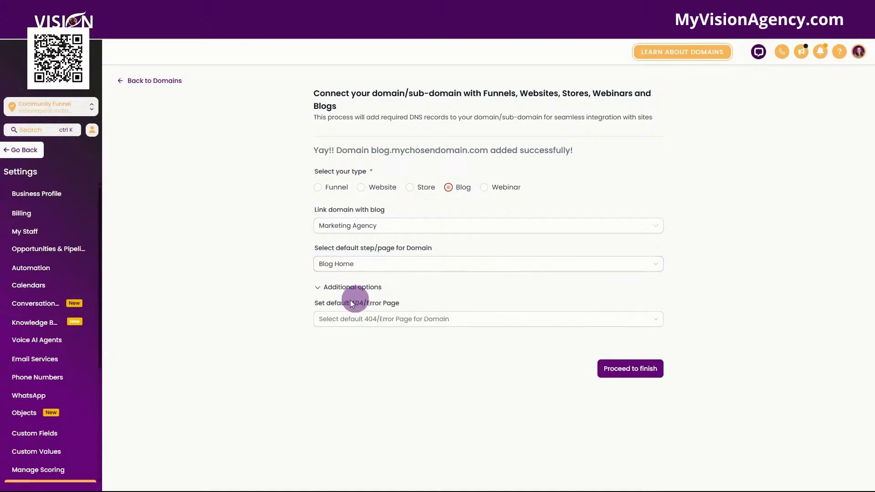
click(364, 315)
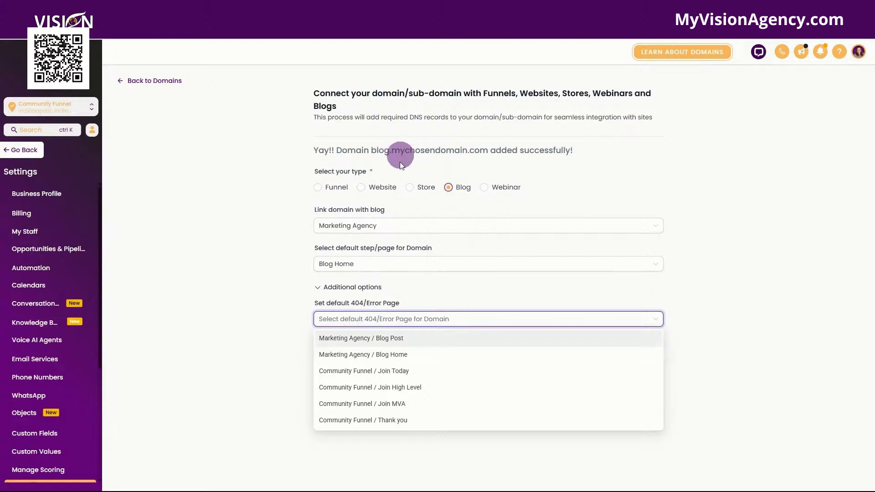
click(373, 355)
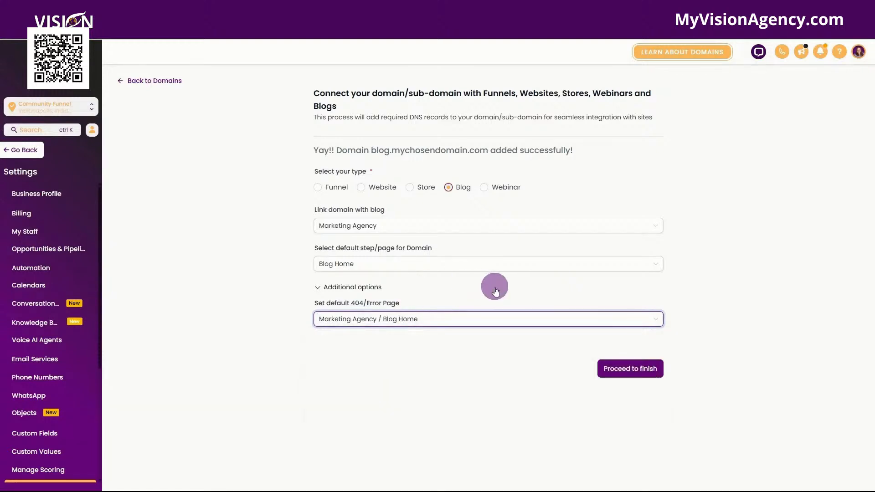
click(640, 374)
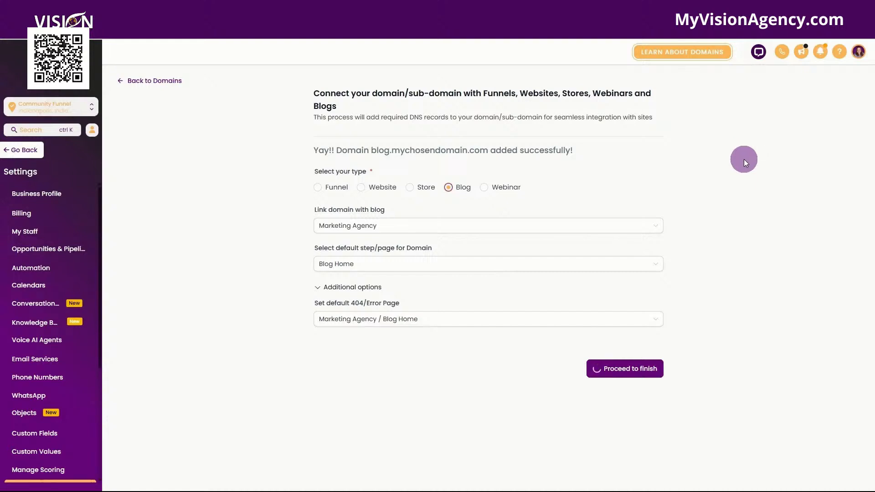
- Return to the blog site setup and change the slug for blog.mychosendomain.com to "home"
click(13, 150)
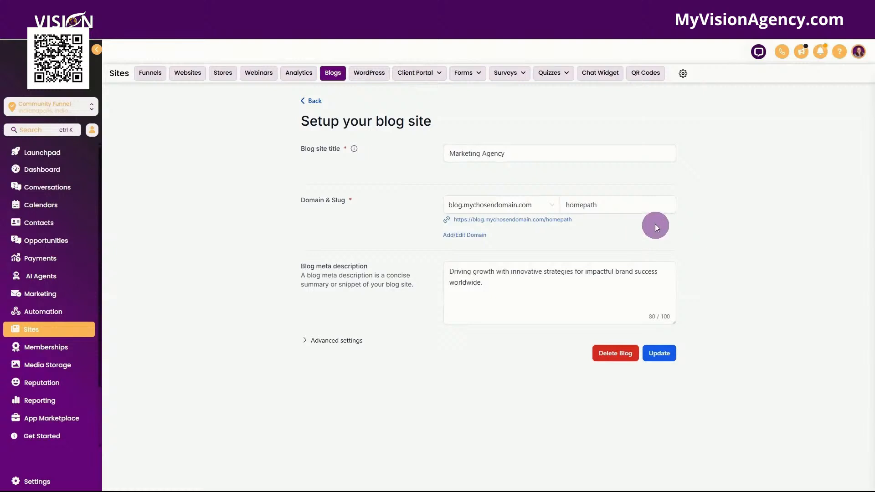
click(615, 205)
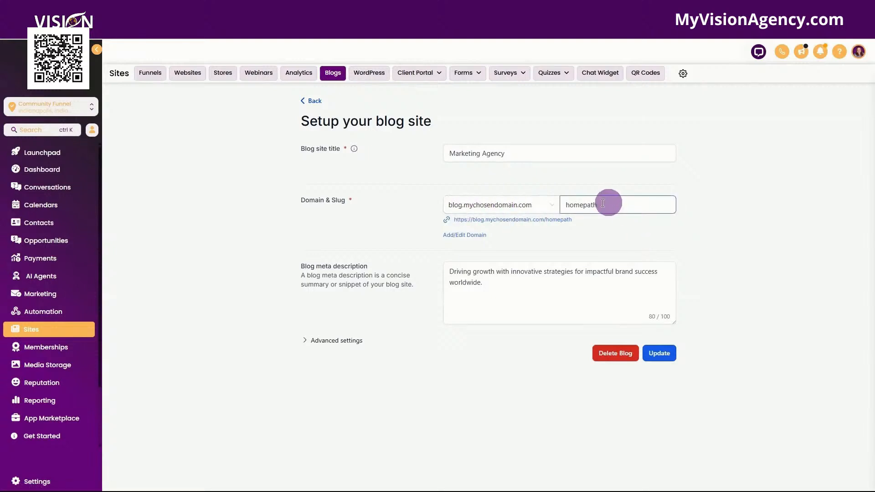
click(463, 205)
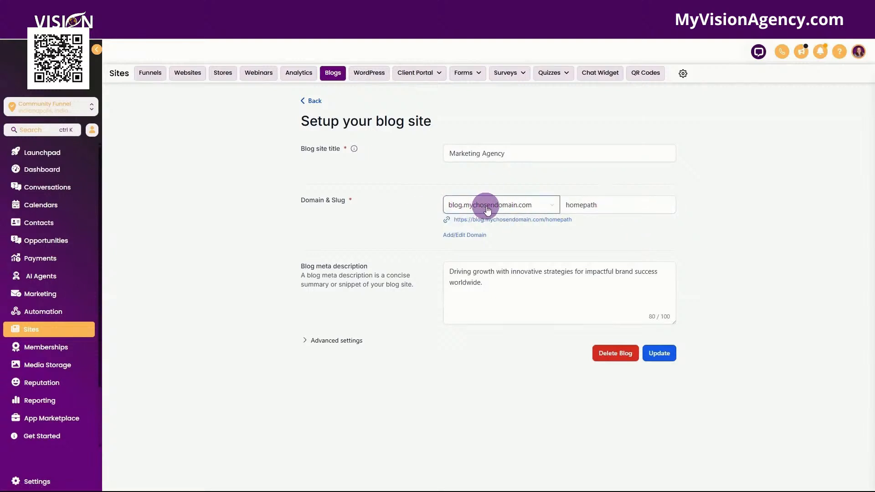
click(596, 205)
drag(608, 204, 563, 206)
text(ho)
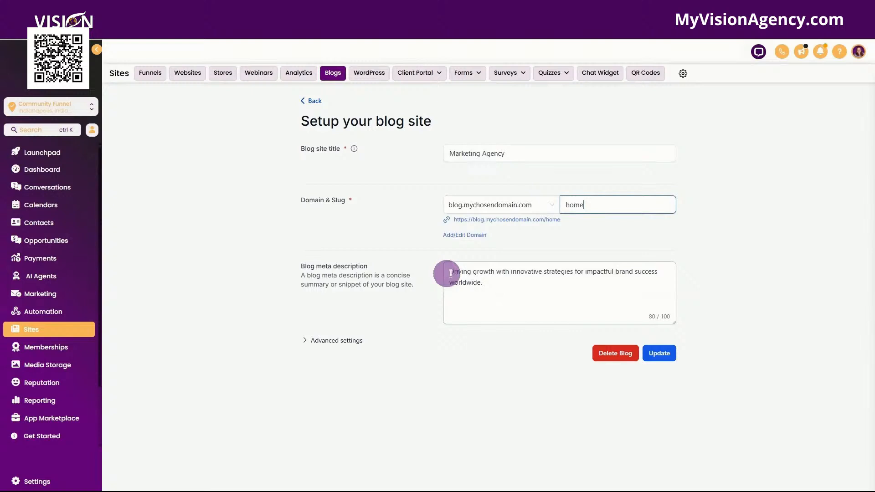
- Review the blog's advanced settings and chat widget choices, enable GDPR compliant fonts and save the blog setup
click(354, 345)
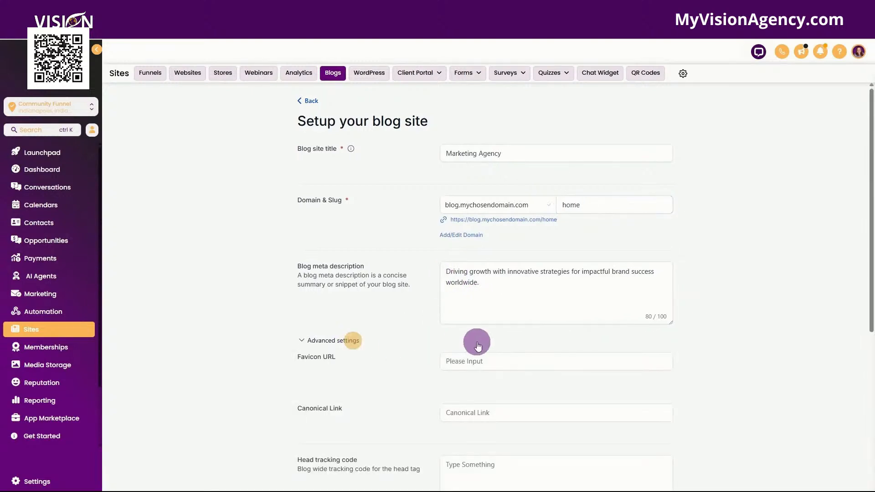
scroll(476, 340, down, 3)
click(460, 225)
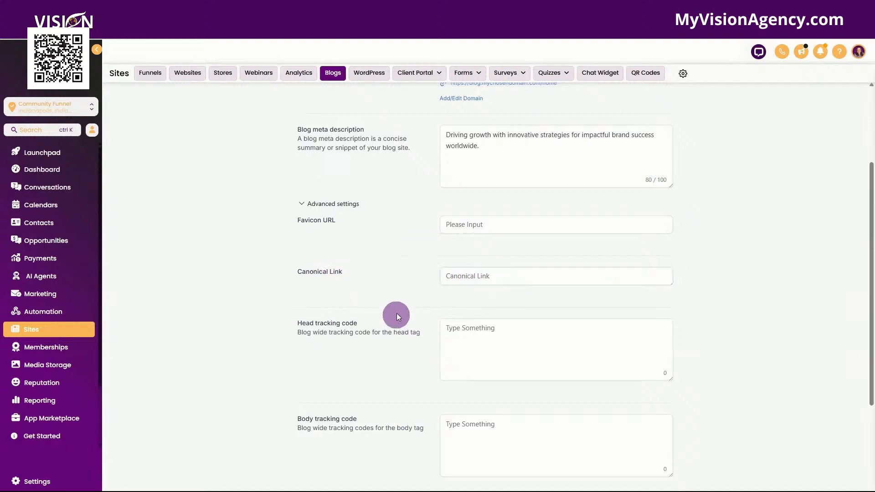
scroll(398, 357, down, 2)
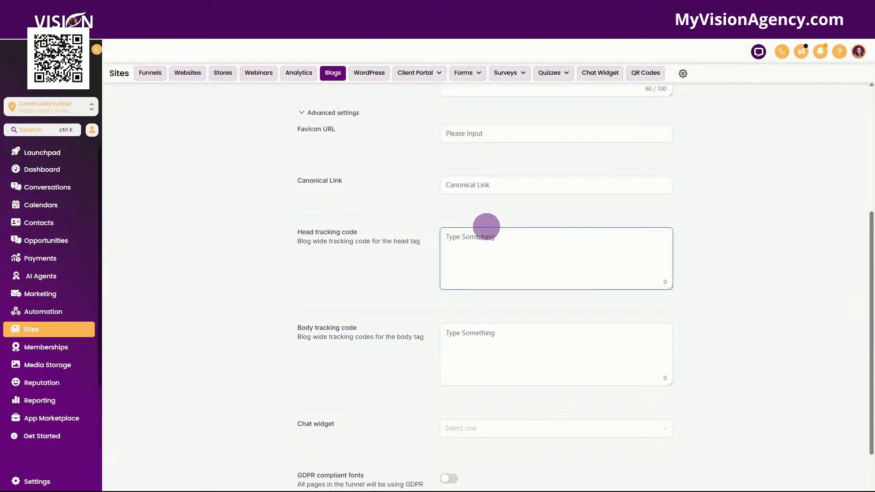
scroll(488, 240, down, 2)
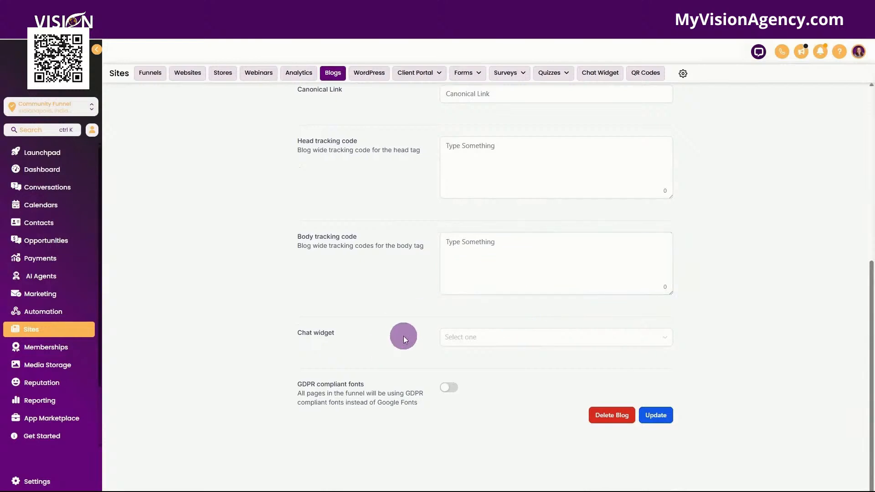
click(472, 343)
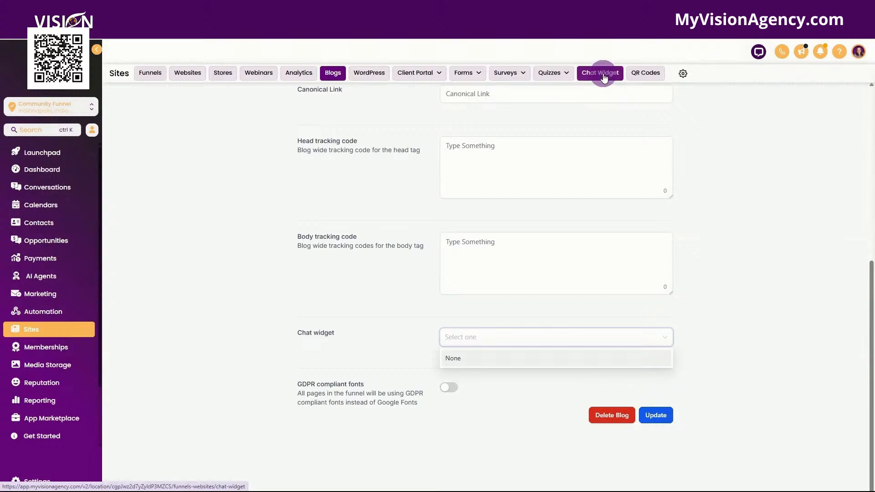
click(475, 315)
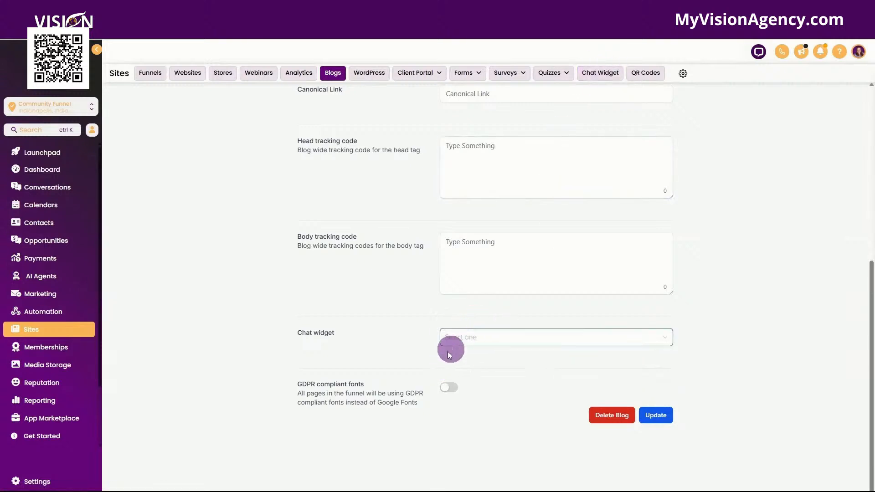
click(452, 390)
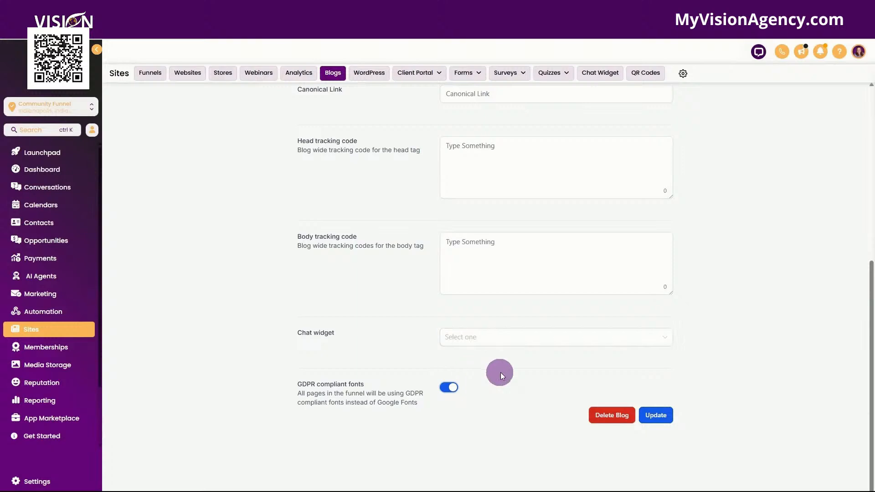
click(664, 416)
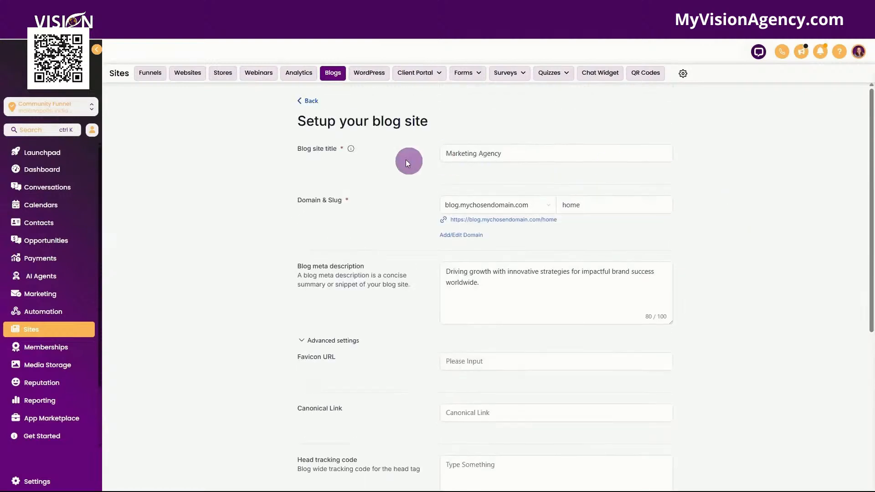
- Return to the Marketing Agency blog's post list and preview the blog site
click(312, 102)
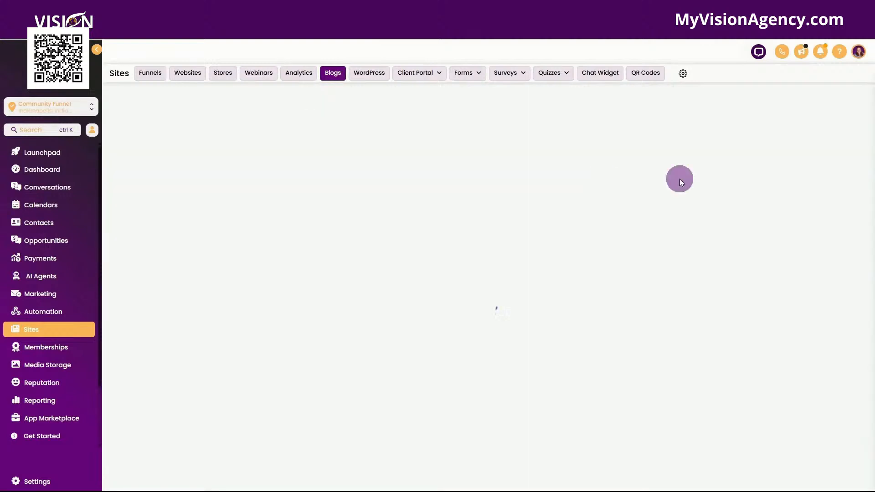
click(823, 121)
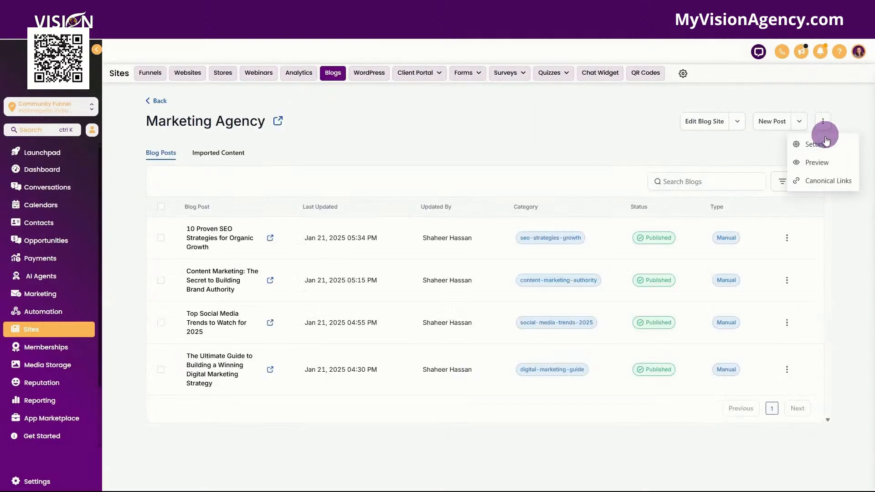
click(810, 164)
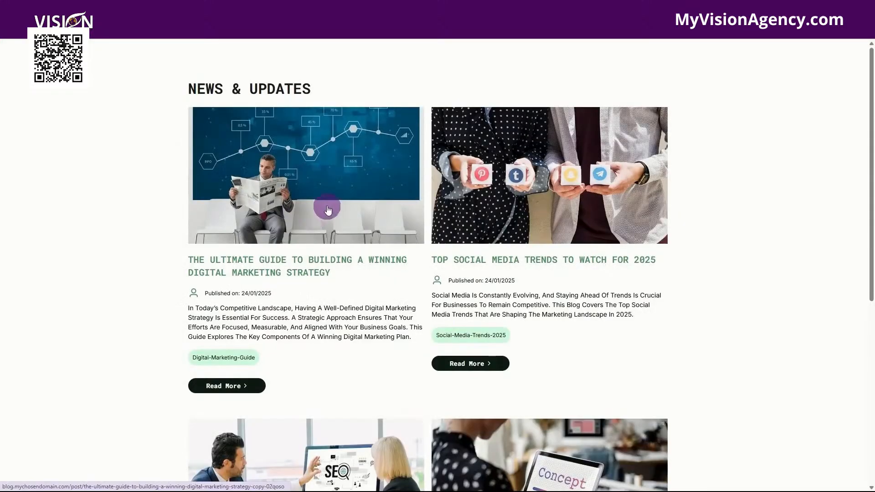
- Review the previewed blog home page and read through the post "The Ultimate Guide to Building a Winning Digital Marketing Strategy"
scroll(371, 177, down, 2)
scroll(372, 181, down, 6)
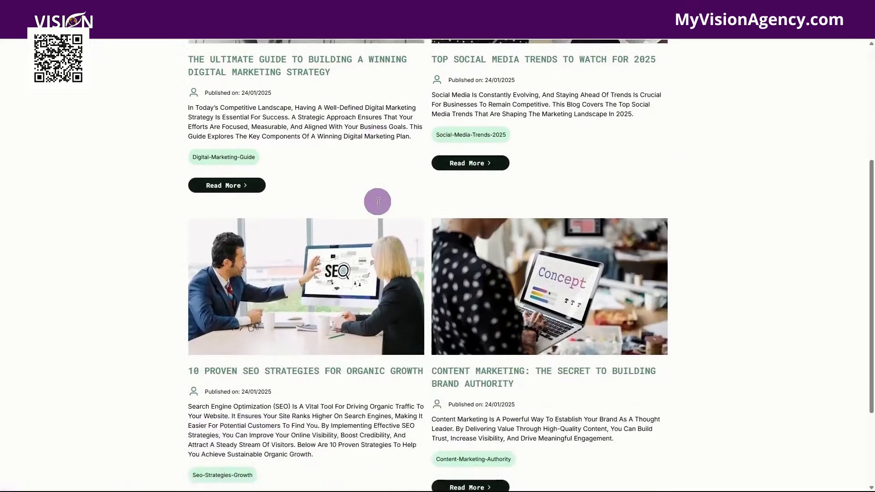
scroll(378, 206, up, 5)
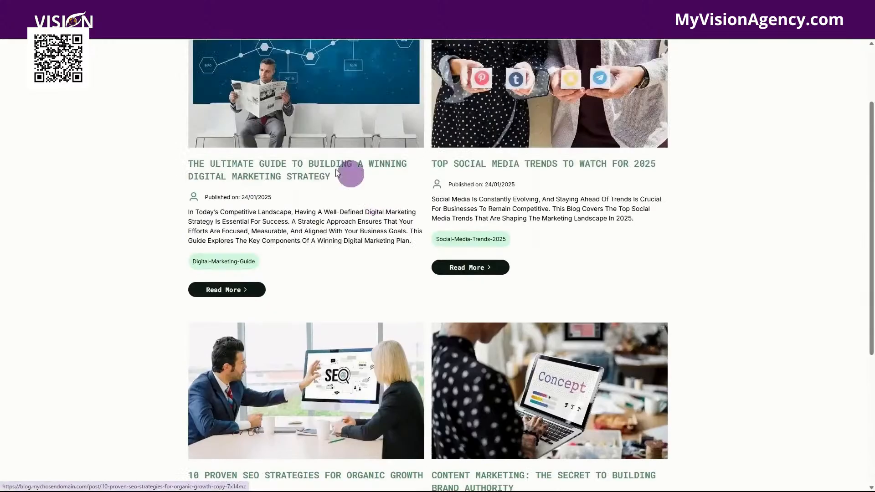
click(255, 172)
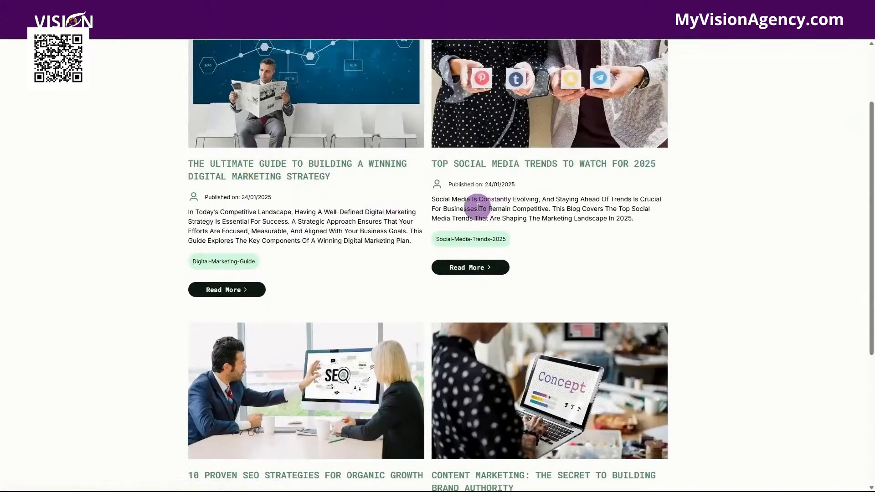
scroll(628, 250, down, 20)
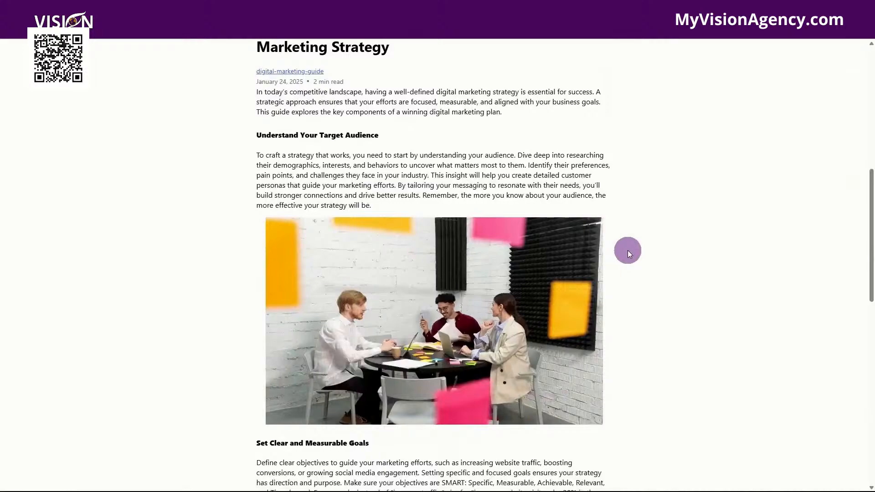
scroll(627, 250, down, 2)
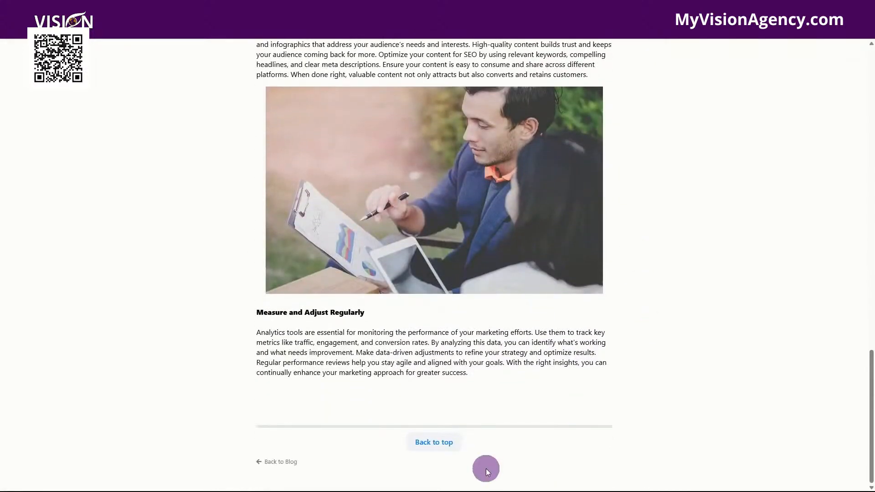
scroll(648, 306, up, 20)
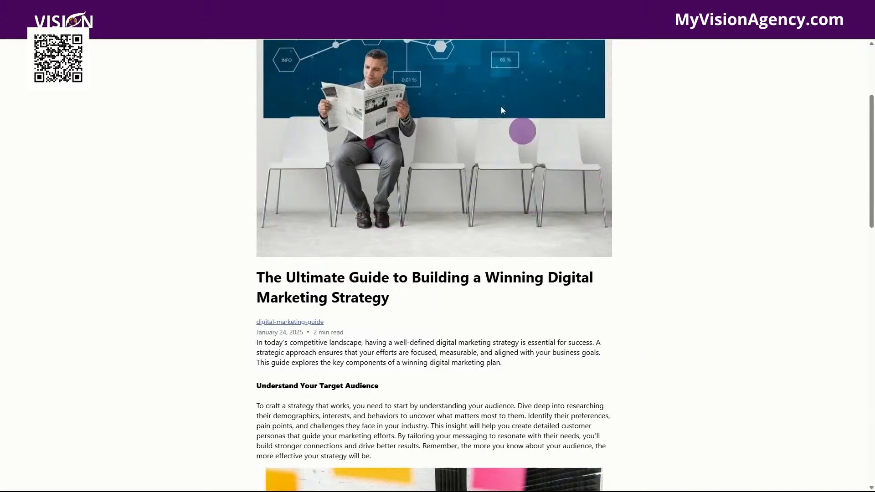
scroll(545, 235, up, 4)
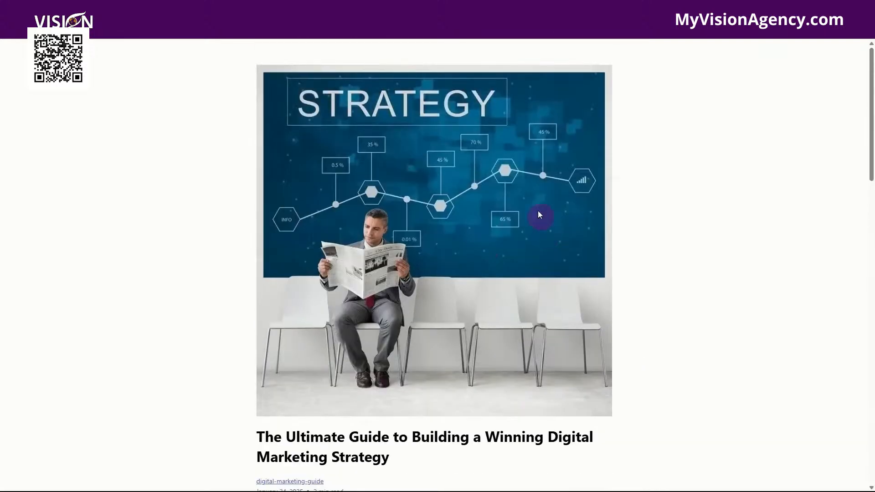
- Return to the Marketing Agency post list and open the blog site for editing in a new tab
click(510, 8)
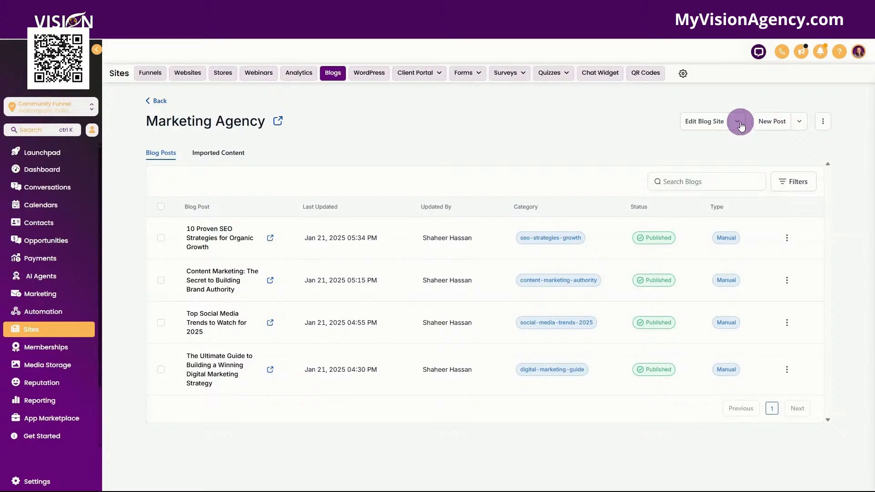
click(741, 126)
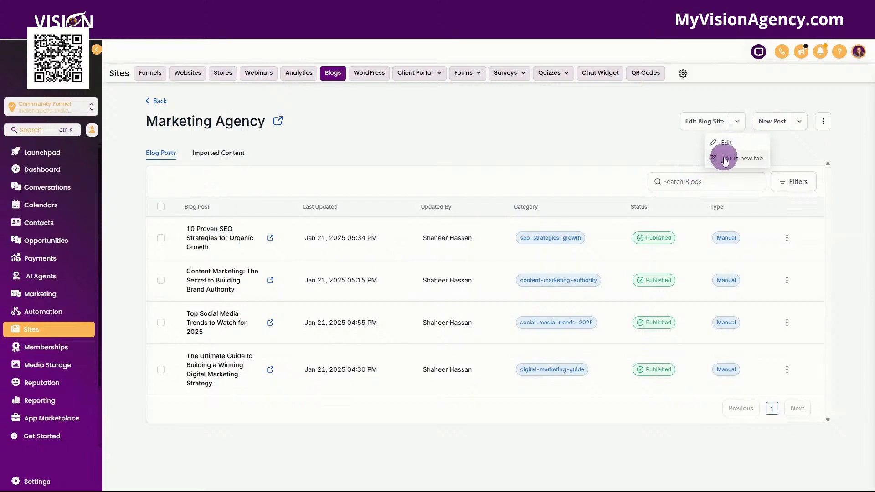
click(724, 160)
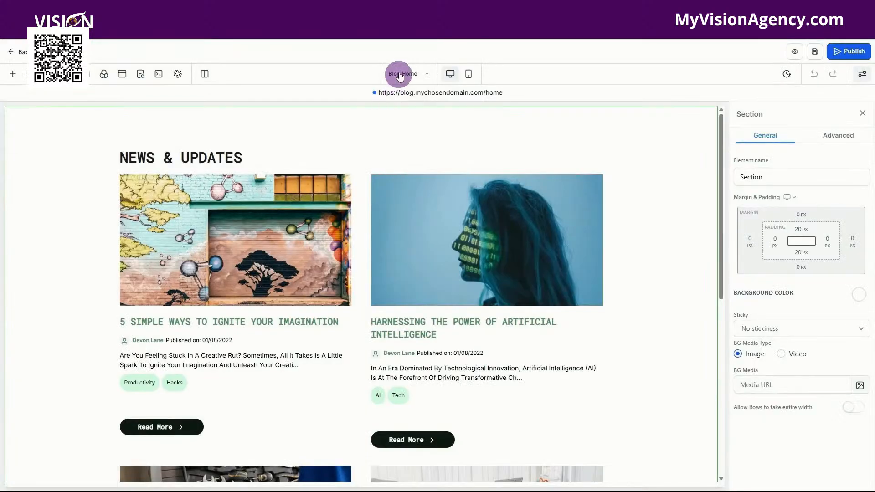
- Look at the Blog Post page in the editor and return to the Blog Home page
click(398, 76)
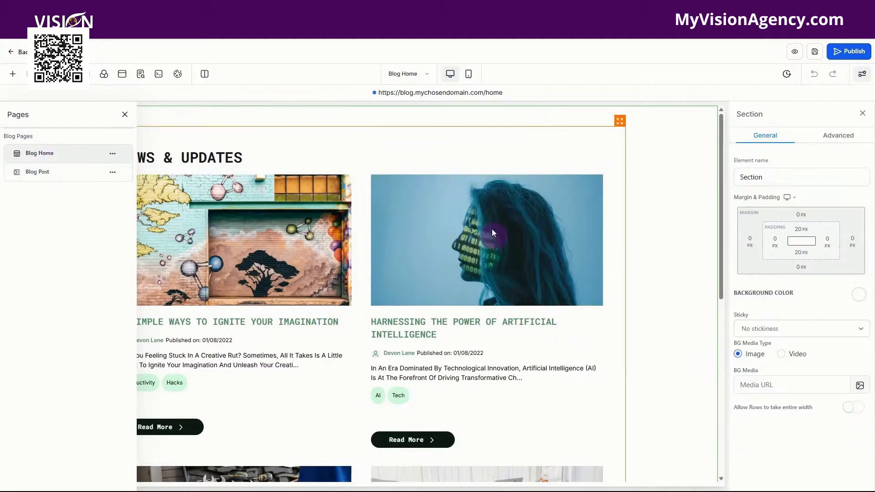
click(53, 170)
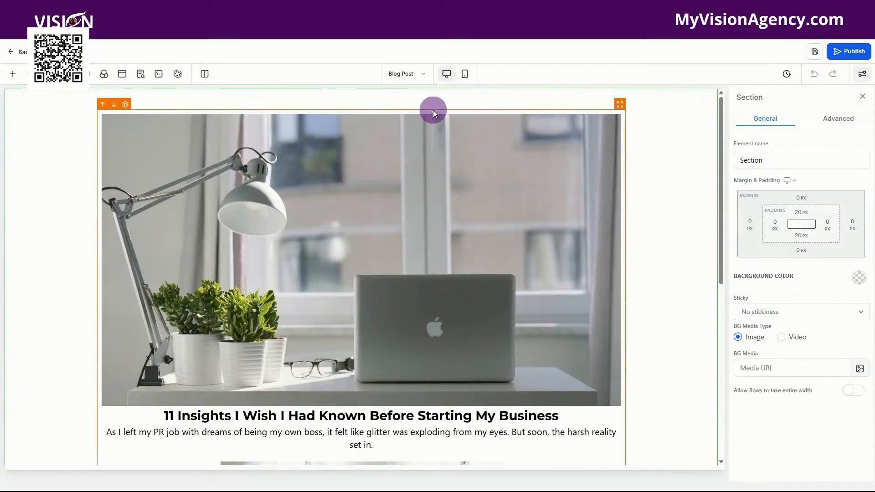
click(411, 76)
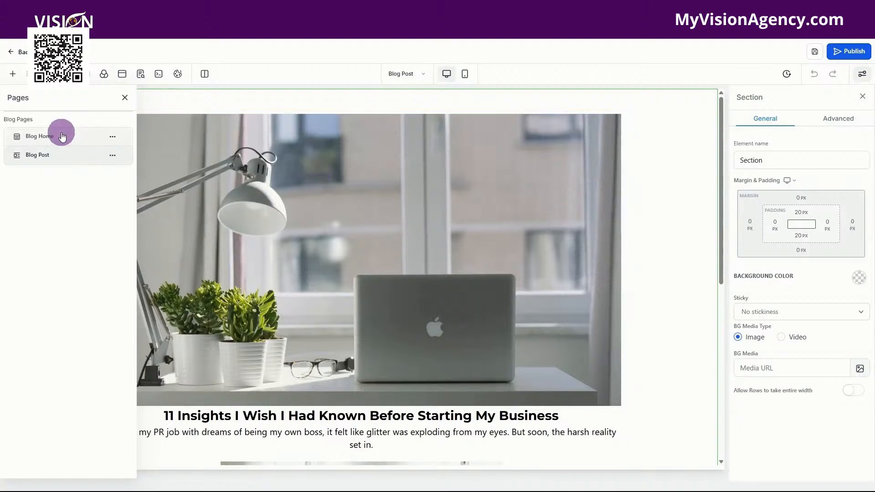
click(61, 133)
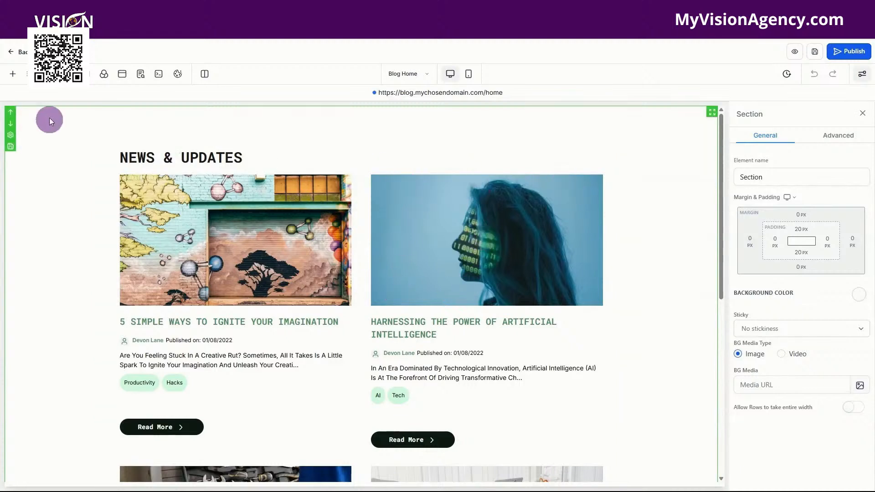
- Add a new section above the News & Updates heading on Blog Home and set its background color to black
click(11, 77)
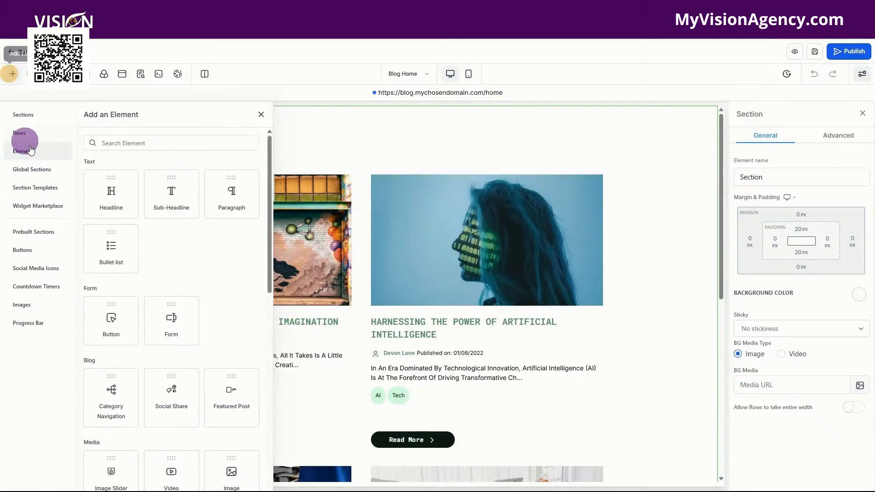
click(37, 173)
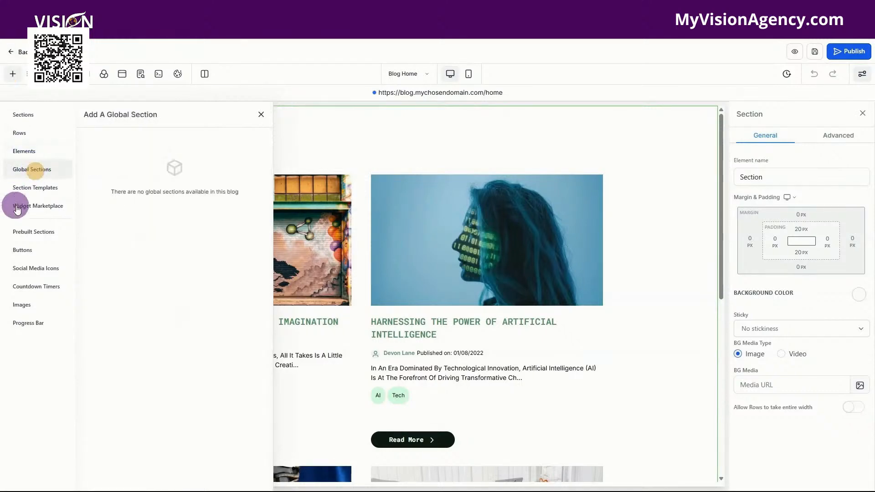
click(20, 114)
drag(132, 168, 368, 132)
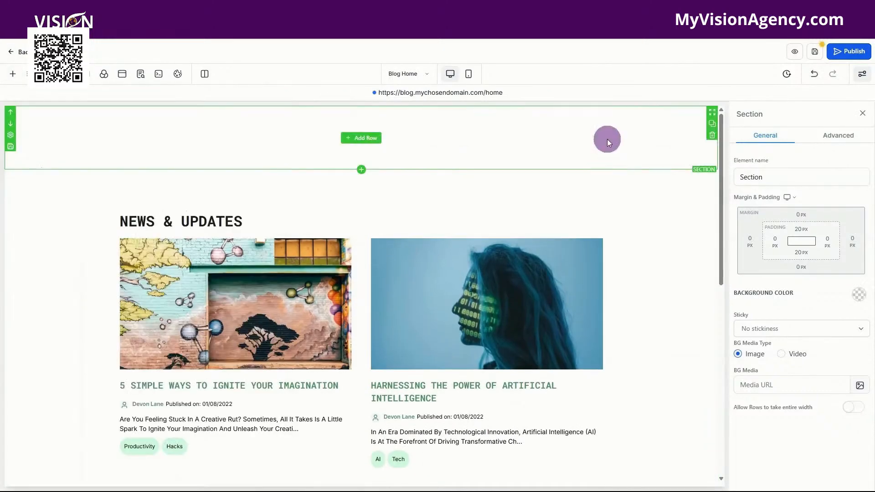
click(857, 295)
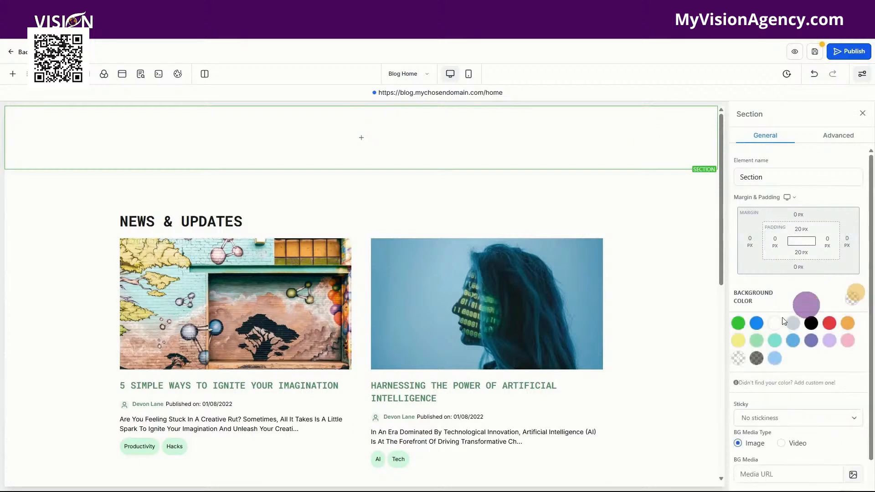
click(809, 324)
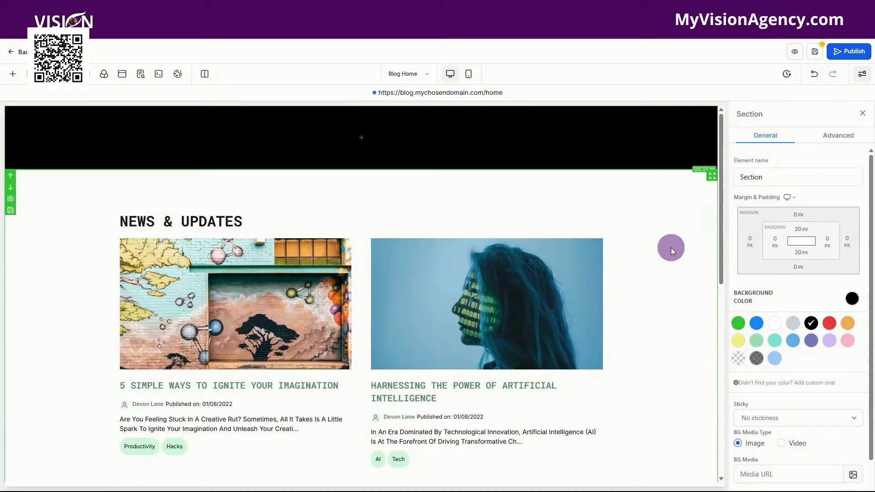
- Duplicate the black header section and move the copy below the blog posts at the end of the page
click(712, 126)
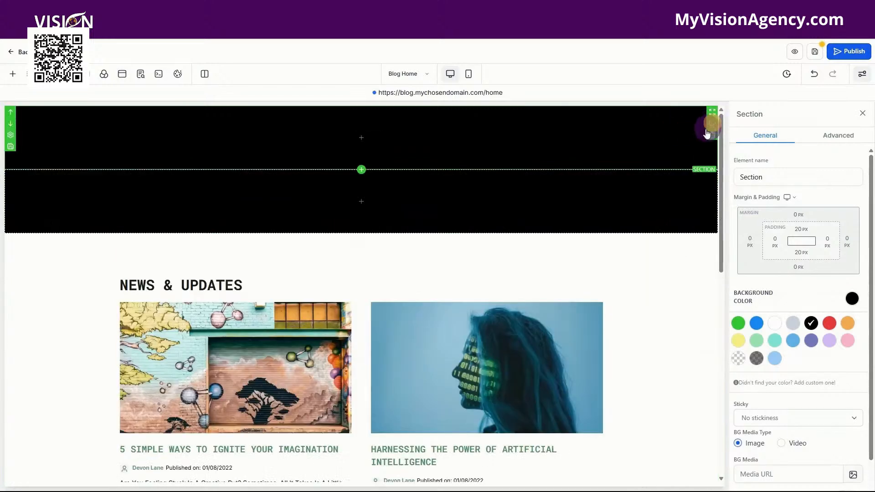
drag(712, 117, 699, 341)
scroll(699, 341, down, 10)
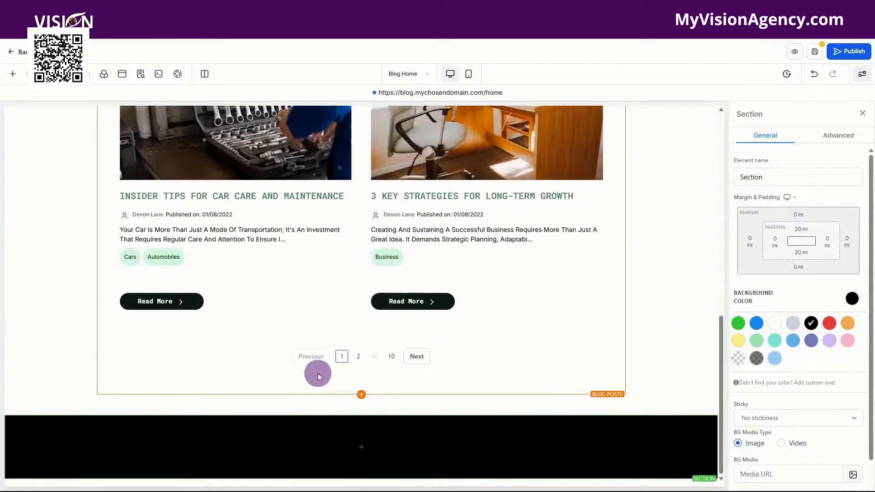
- Save the black section below the posts as an asset named "Blog Footer" in Global Sections
click(10, 461)
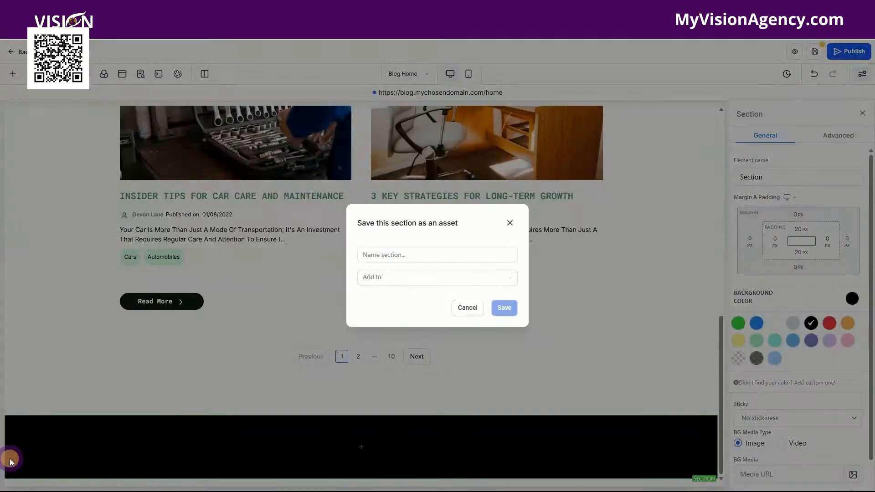
click(392, 255)
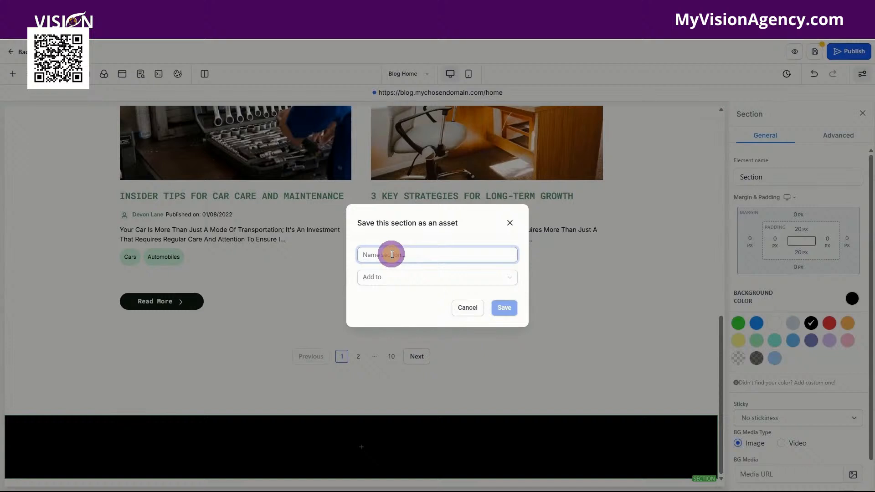
text(Blog Footer)
click(370, 277)
click(370, 313)
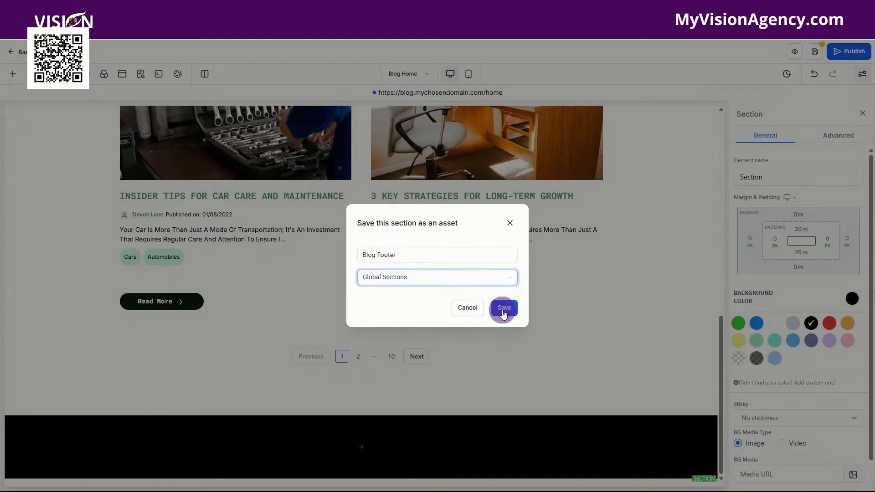
click(503, 308)
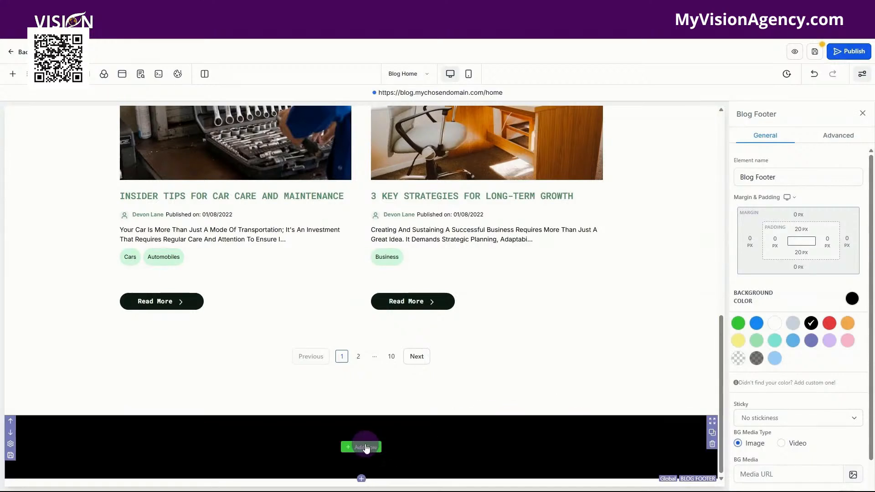
- Add a one-column row to the Blog Footer section and place a Paragraph element in it
click(366, 448)
drag(133, 165, 367, 461)
click(362, 459)
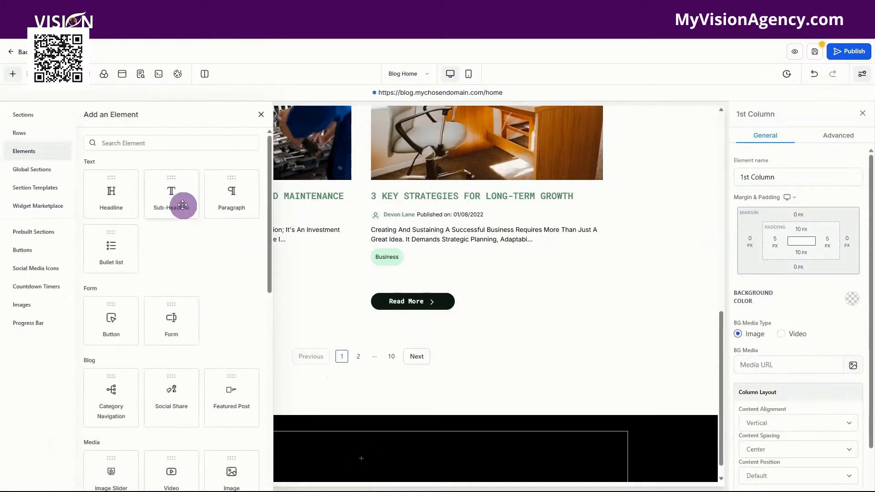
click(224, 191)
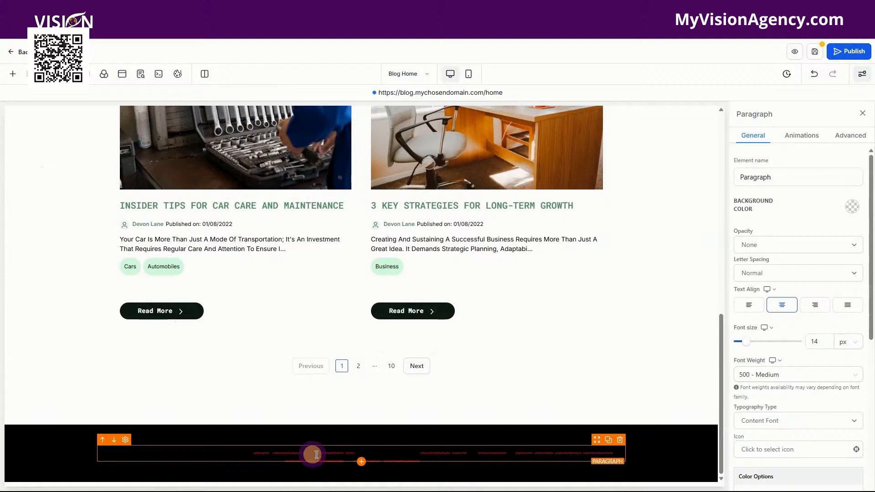
- Set the footer paragraph's text color to white
scroll(790, 326, down, 6)
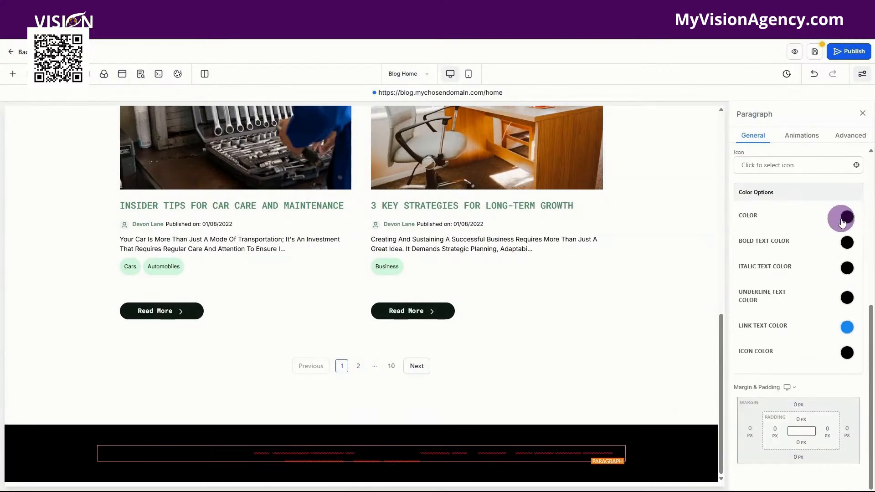
click(846, 216)
click(779, 237)
- Replace the footer's placeholder text with "Managed by" followed by the account name custom value {{location.name}}
drag(102, 449, 465, 457)
text(Man)
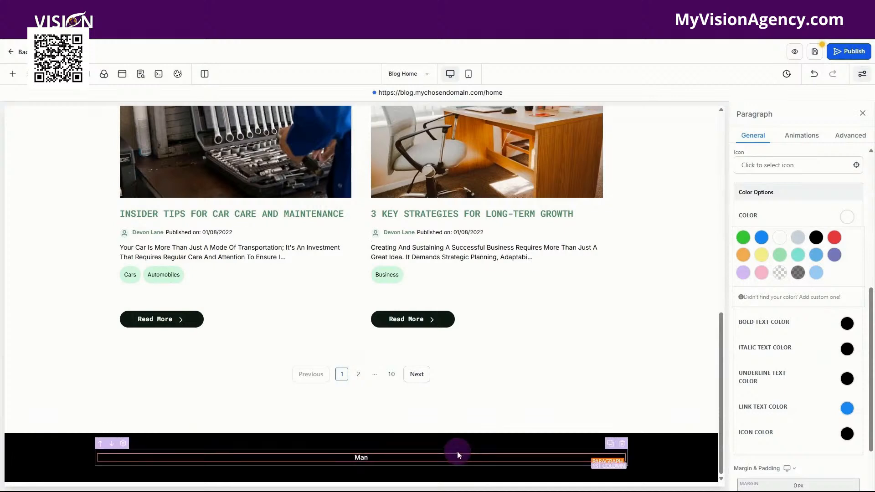
text(aged by {)
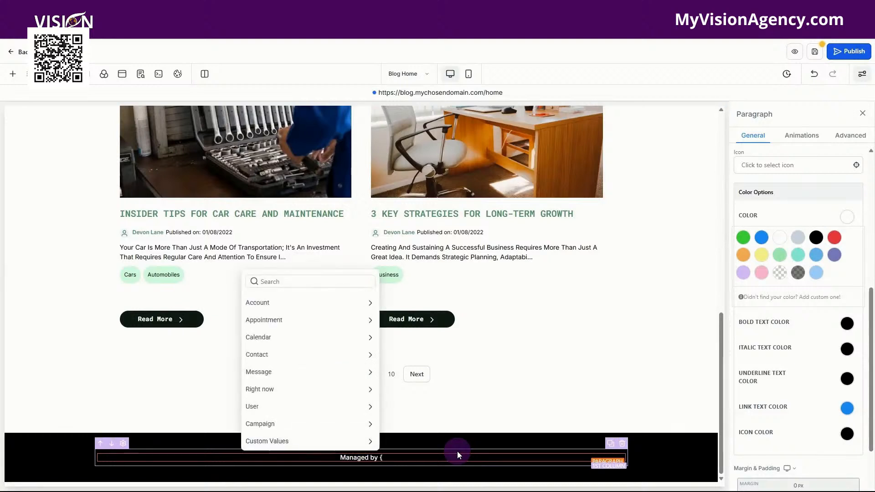
click(267, 302)
click(272, 267)
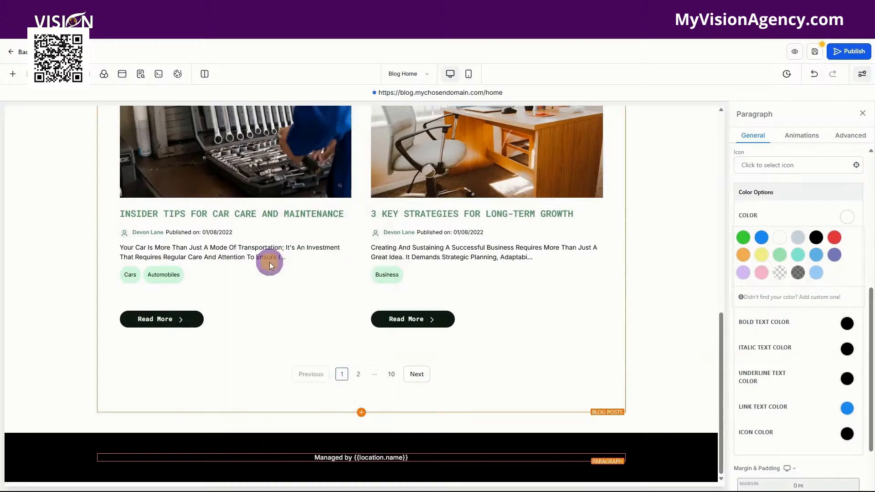
- Insert the Right now Year custom value before "Managed by" in the footer paragraph
click(419, 457)
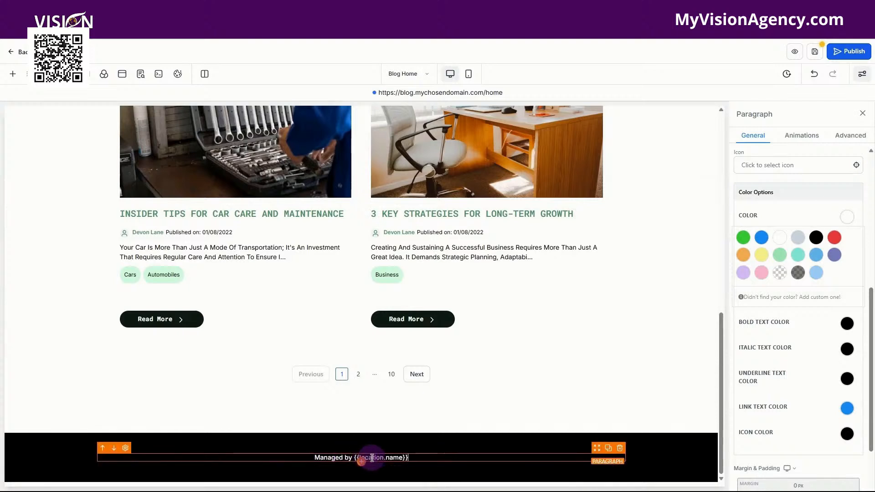
drag(359, 458, 414, 458)
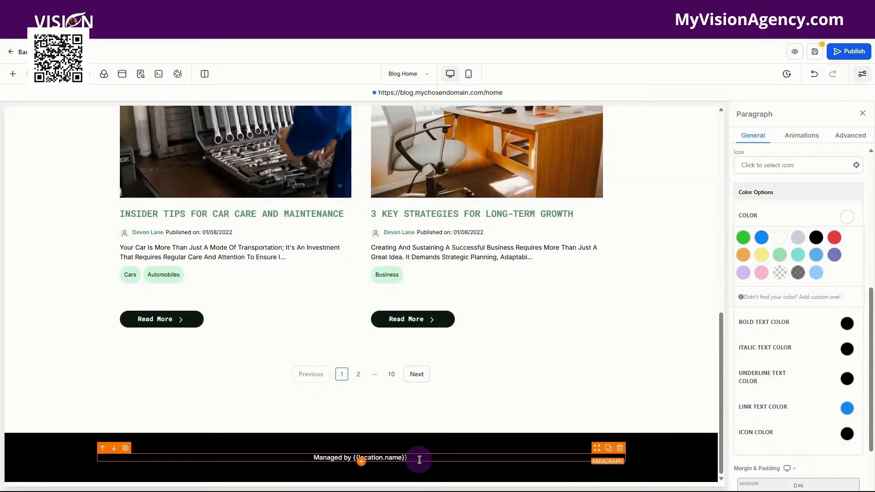
click(316, 461)
text({)
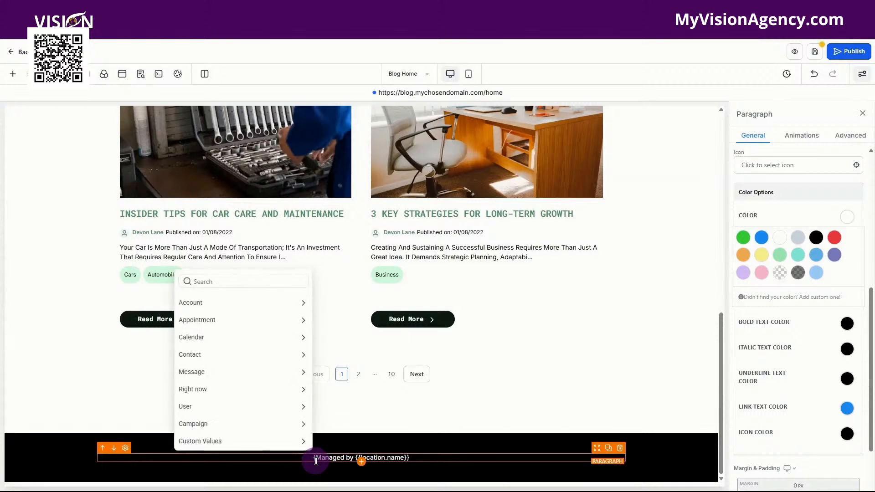
click(221, 391)
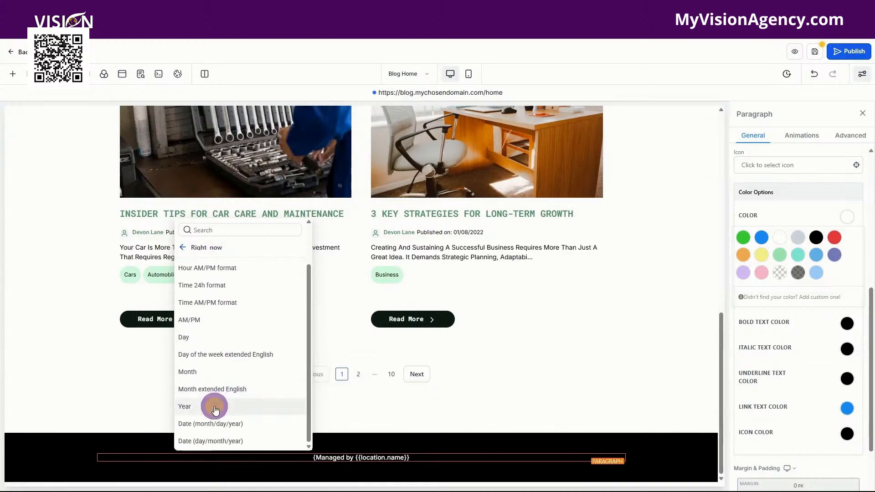
click(211, 406)
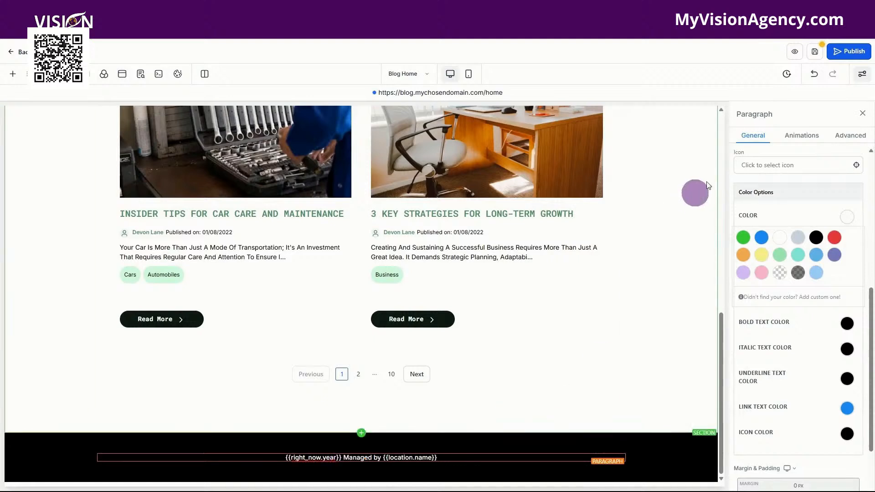
- Save and publish the Blog Home page, and check the footer text in its preview
click(814, 52)
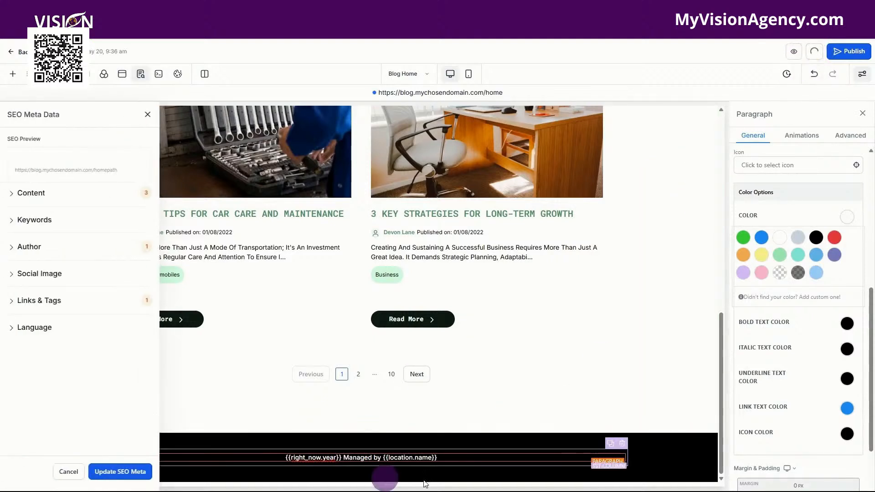
click(848, 51)
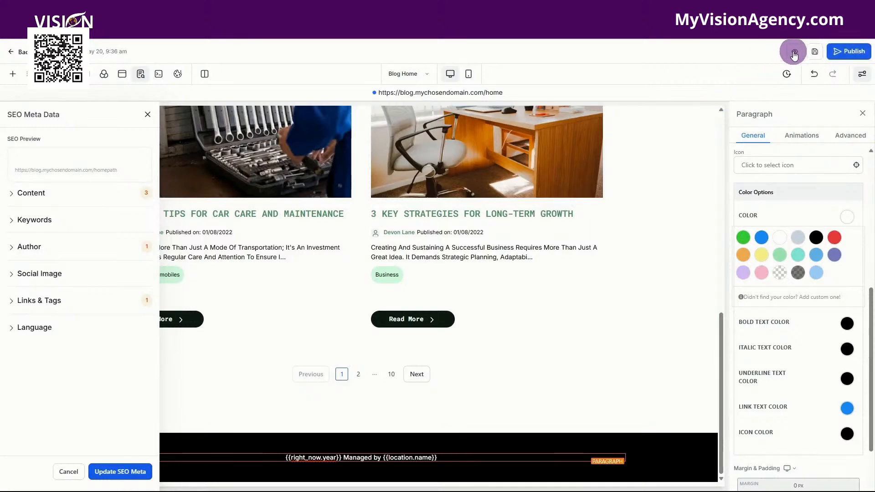
click(782, 52)
scroll(542, 250, down, 8)
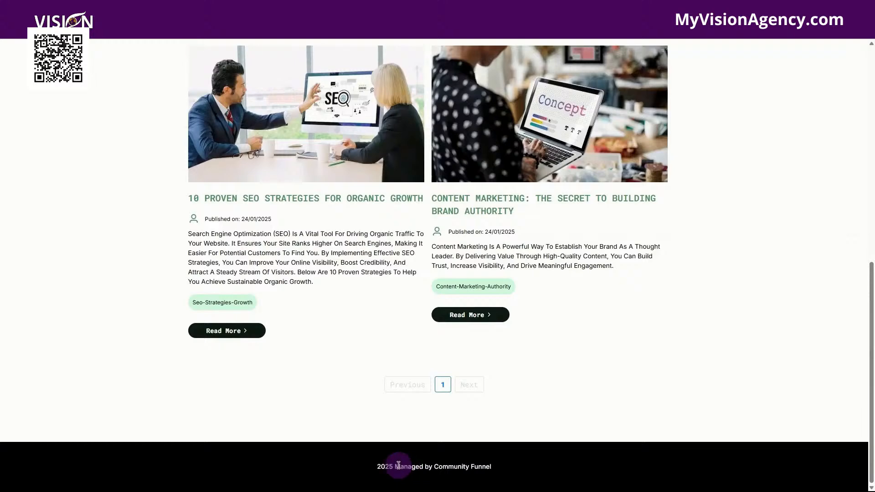
drag(376, 468, 396, 467)
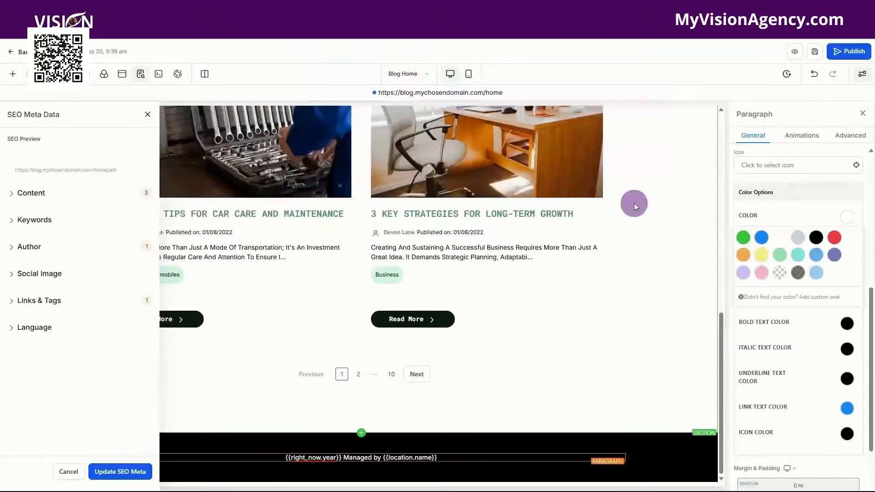
- Add a one-column row to the black header section and place a Category Navigation element in it
scroll(633, 201, up, 8)
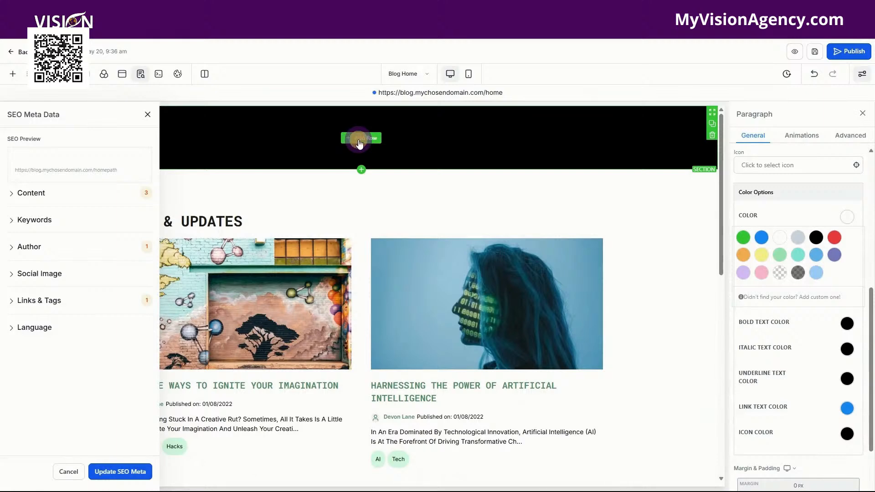
click(360, 143)
drag(132, 160, 360, 143)
click(364, 156)
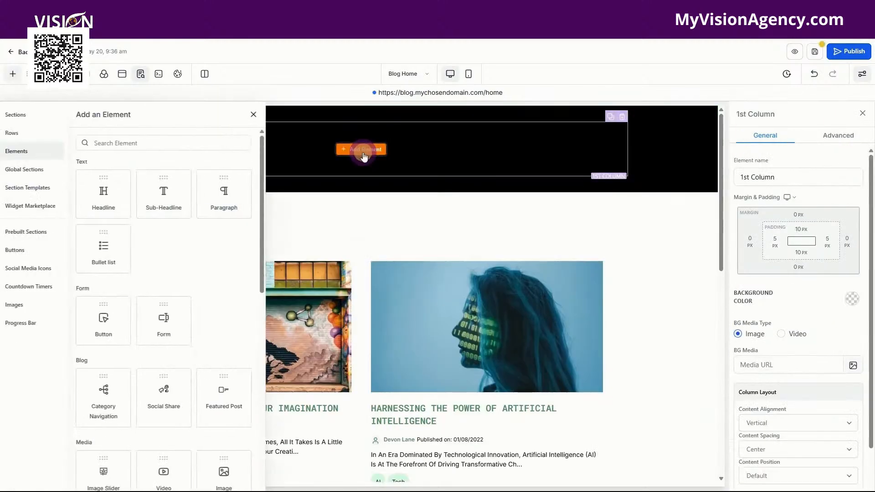
scroll(224, 273, down, 3)
scroll(226, 277, down, 3)
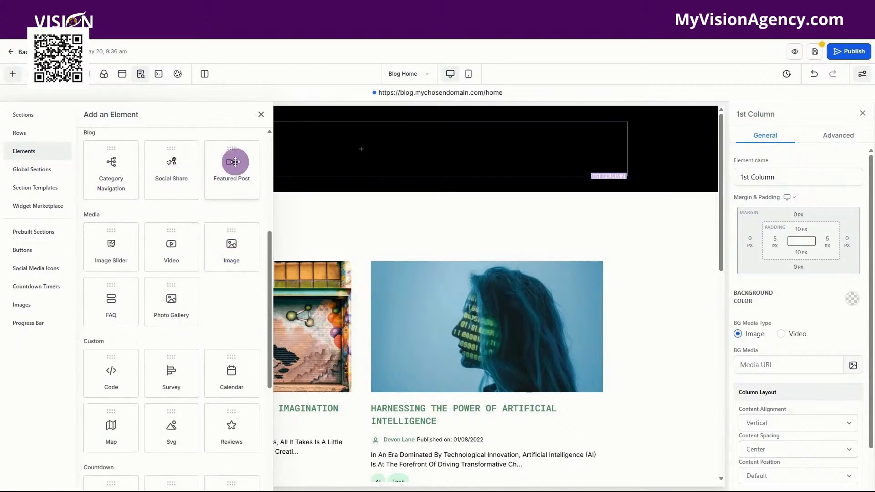
drag(110, 167, 356, 161)
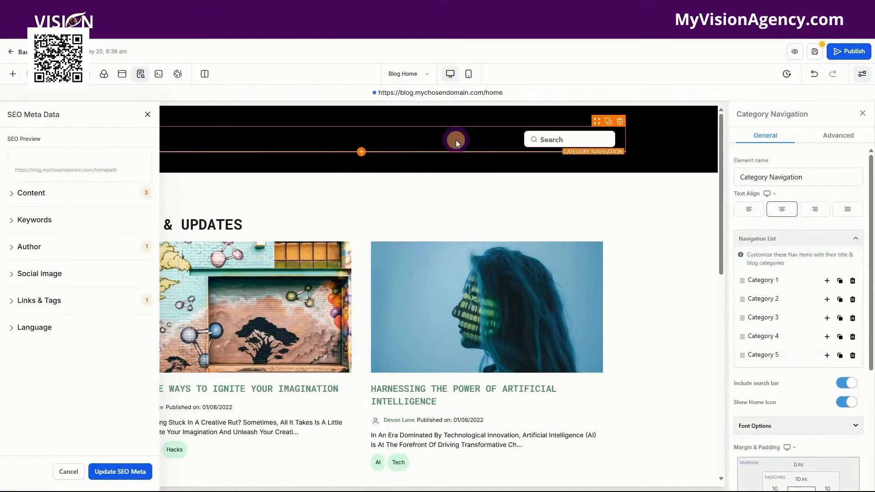
- Set the Category Navigation's text color to white and close the SEO Meta Data settings
scroll(784, 319, down, 4)
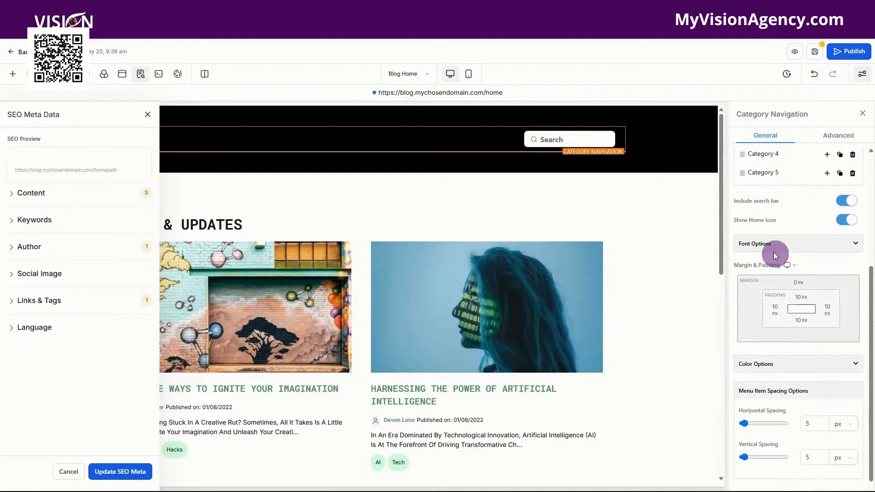
click(762, 245)
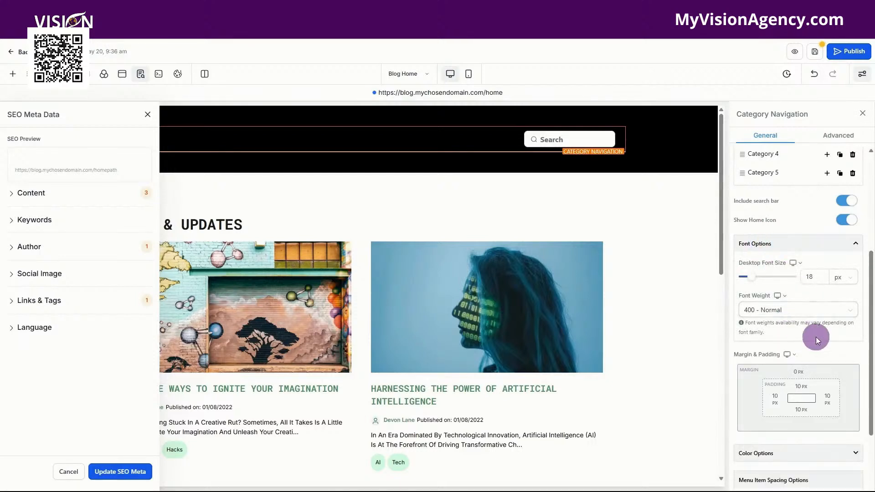
scroll(815, 338, down, 1)
scroll(815, 337, down, 1)
click(802, 349)
scroll(821, 319, down, 2)
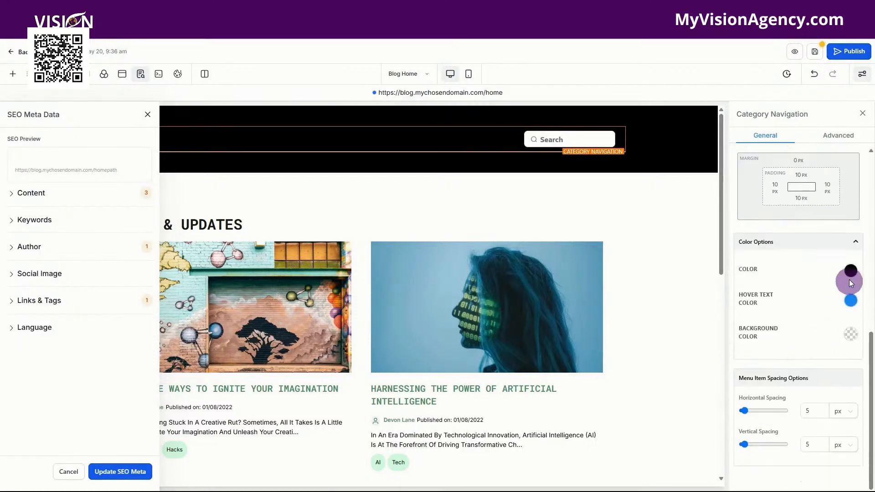
click(851, 271)
click(780, 291)
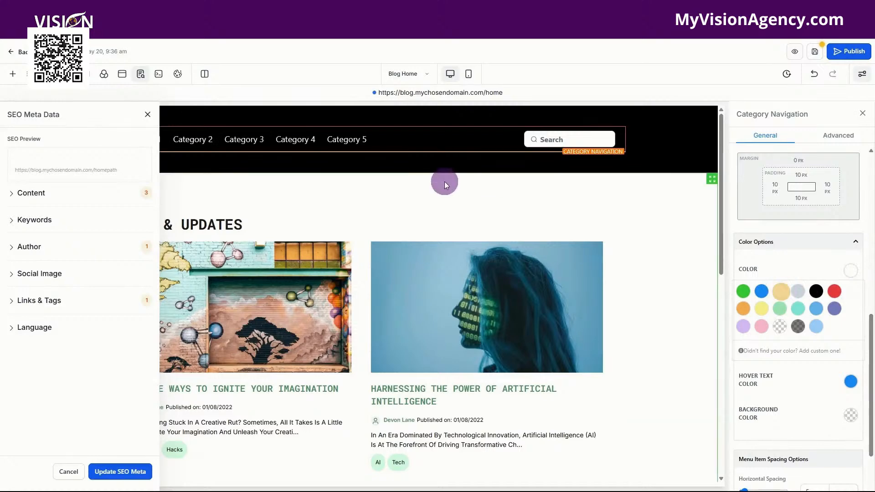
click(147, 114)
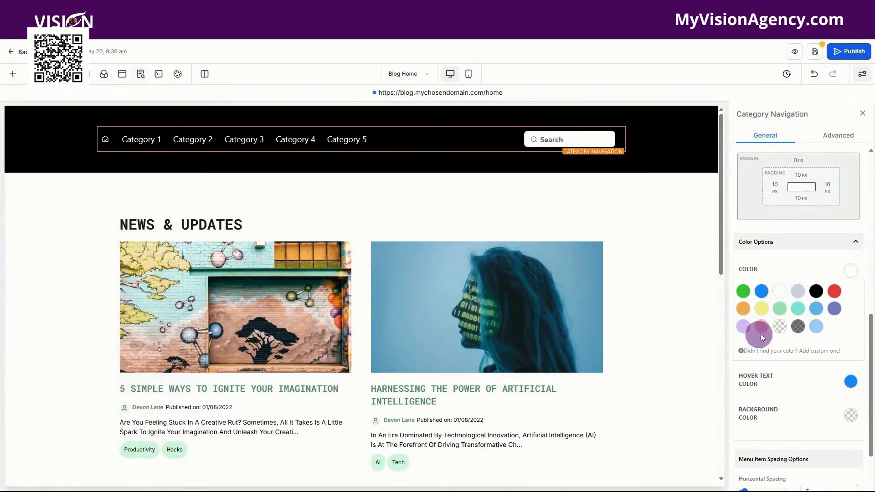
- Open the Category 1 navigation item's configuration with Go to Category URL as its destination, and browse the selectable blog categories
scroll(806, 374, up, 3)
scroll(784, 296, up, 5)
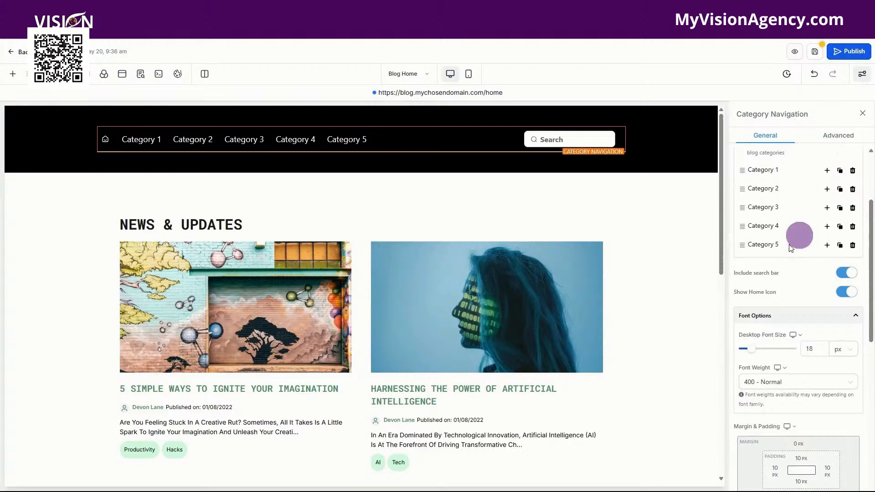
scroll(776, 272, up, 2)
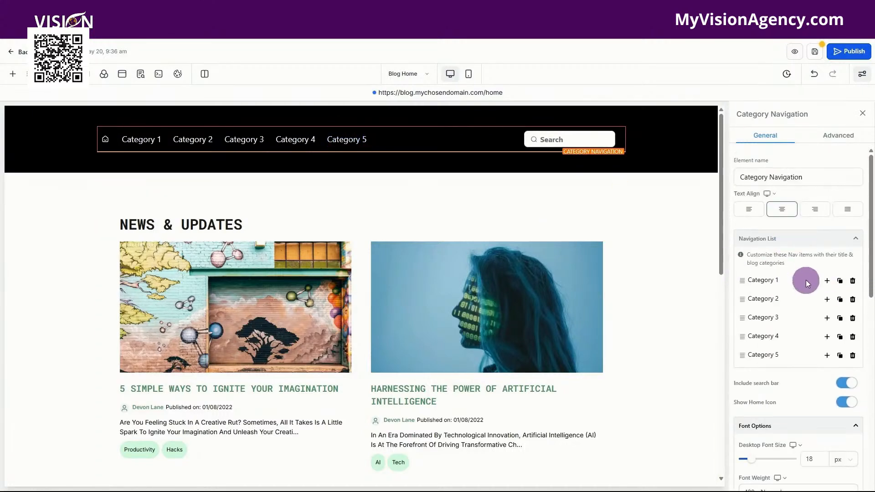
click(753, 282)
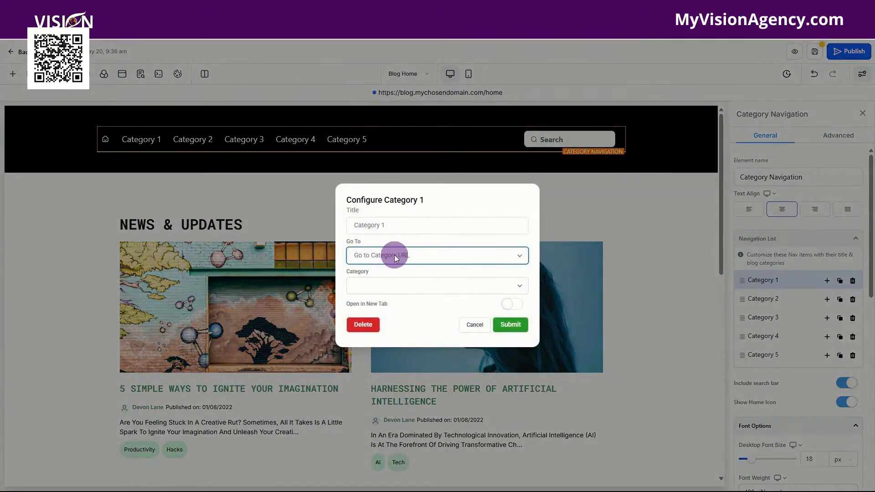
click(394, 255)
click(389, 236)
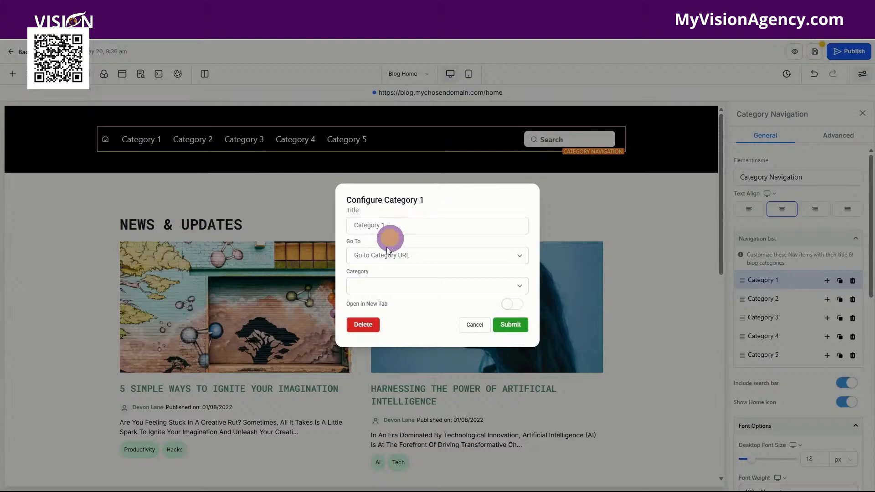
click(389, 284)
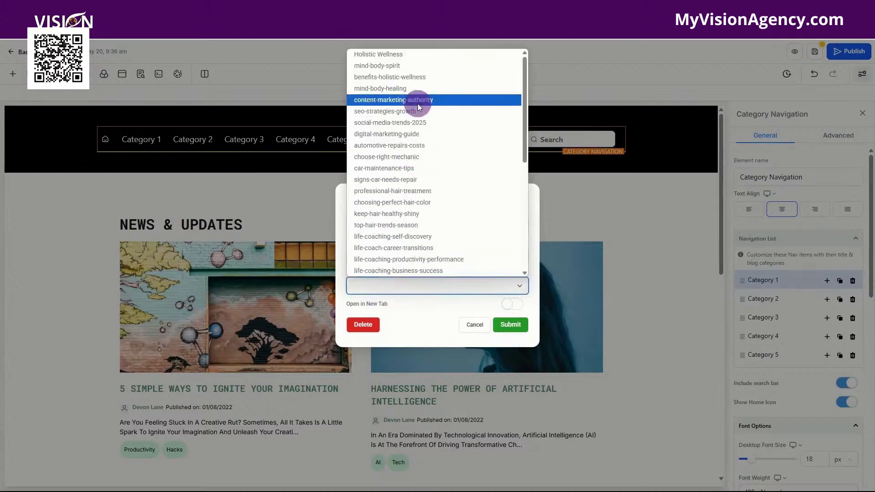
scroll(420, 183, down, 5)
scroll(431, 274, up, 10)
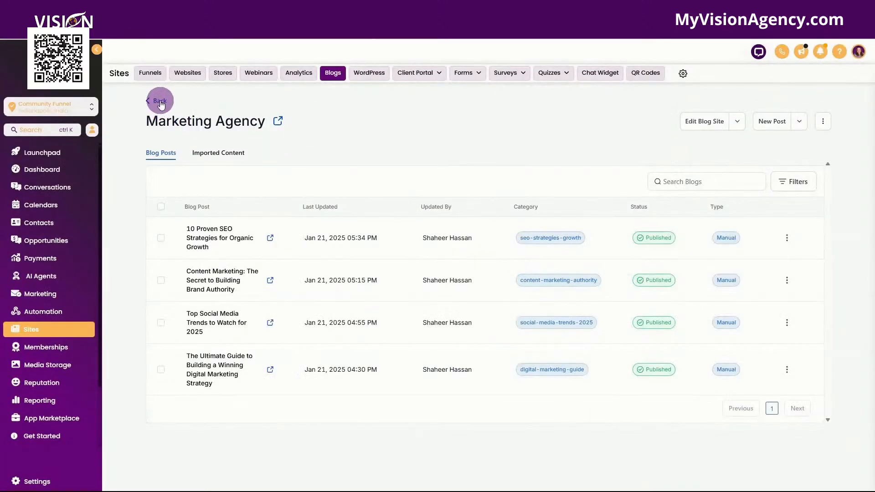
- Open the general blog settings and view the form for adding a new author, without creating one
click(159, 101)
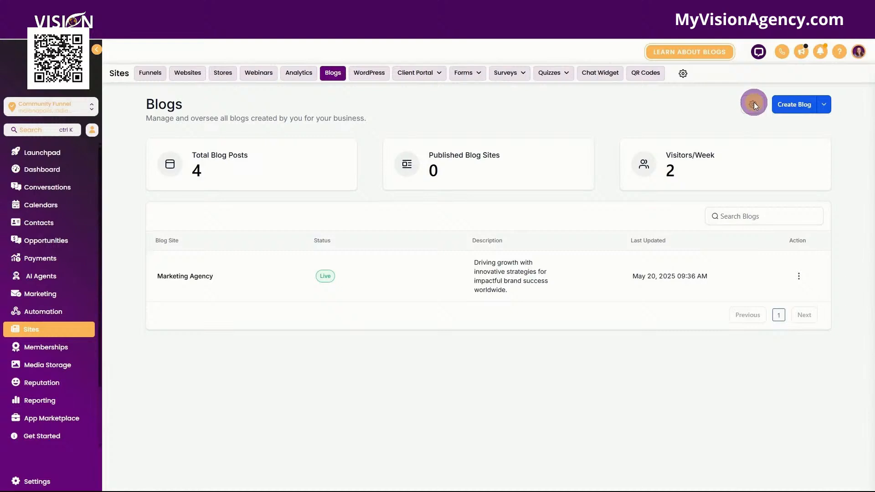
click(753, 105)
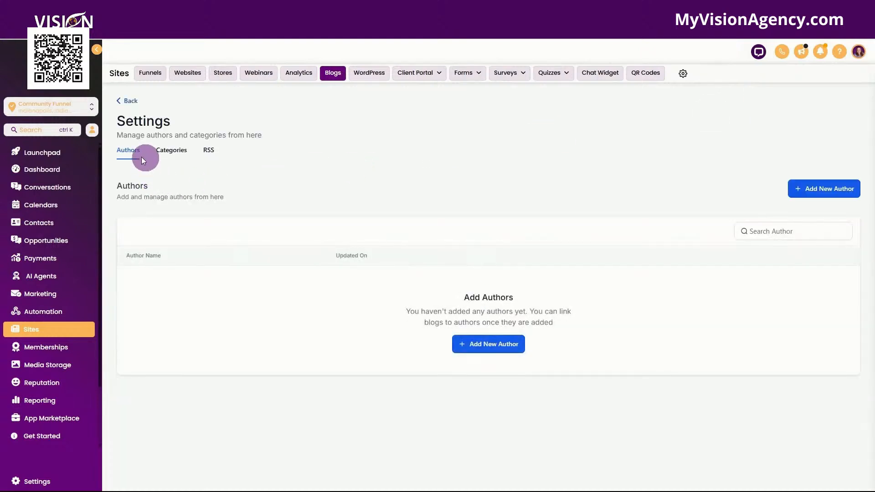
click(465, 344)
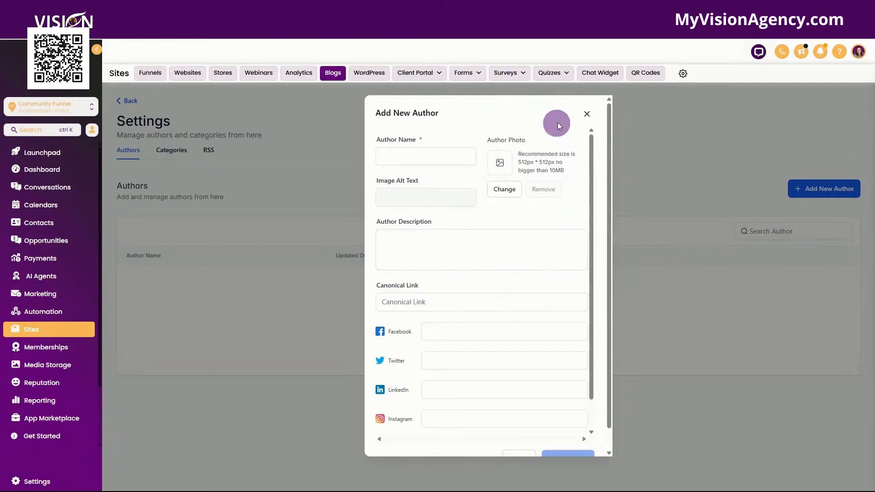
click(587, 114)
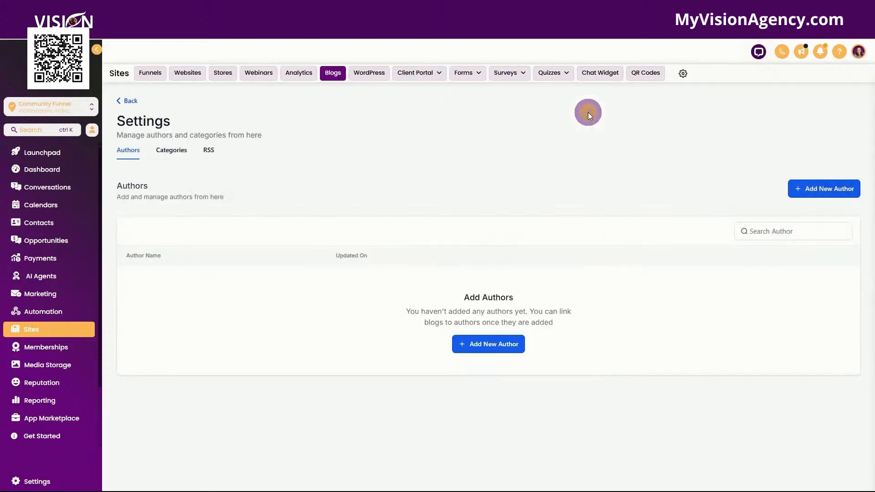
- Review the blog settings' category list and RSS feed settings, and return to the blogs overview
click(174, 152)
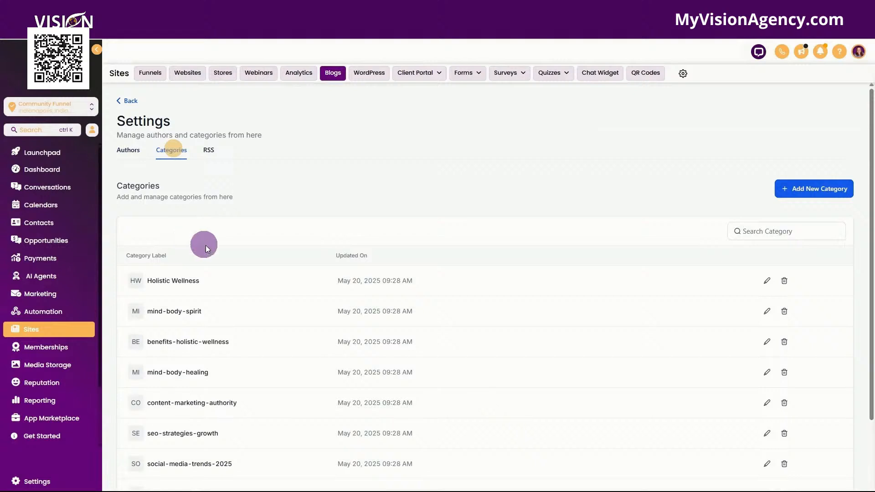
scroll(349, 328, down, 3)
scroll(349, 328, up, 5)
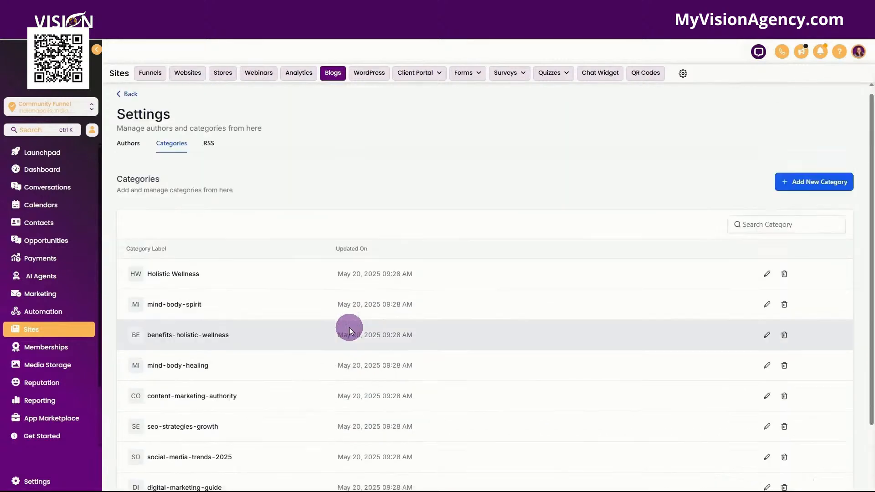
click(208, 150)
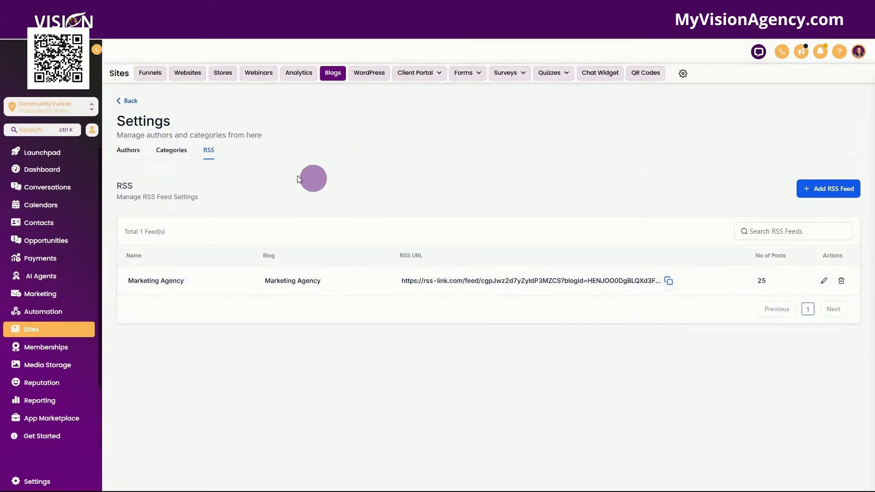
click(131, 104)
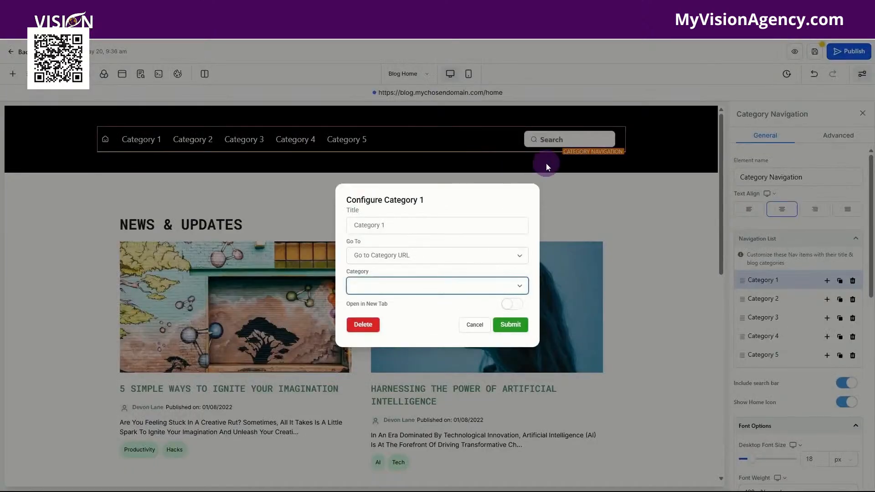
- Link the Category 1 navigation item to the Holistic Wellness category and submit its configuration
click(402, 288)
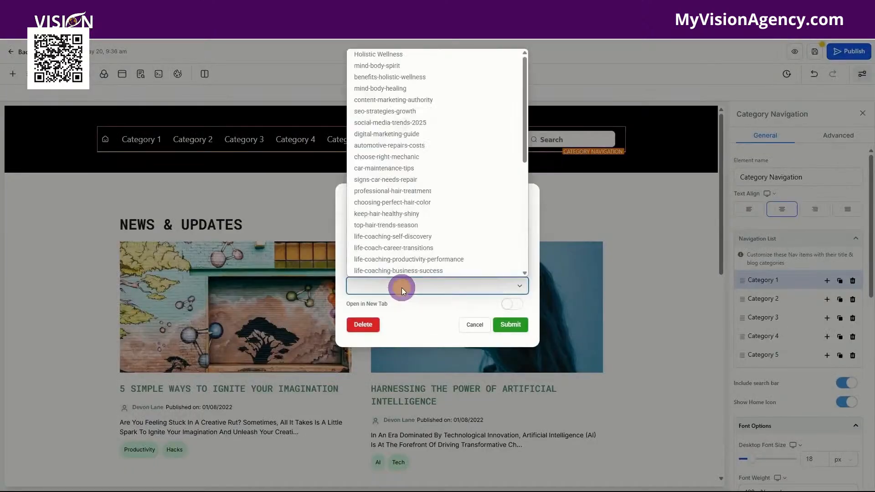
click(391, 54)
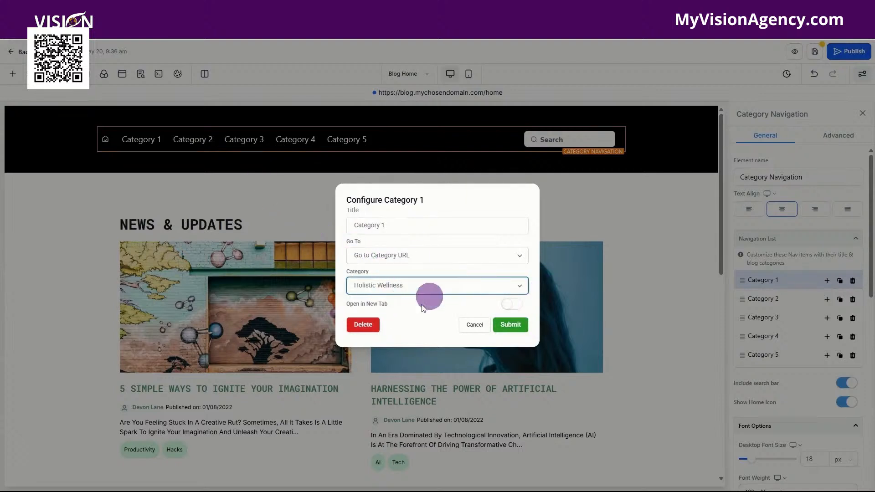
click(510, 324)
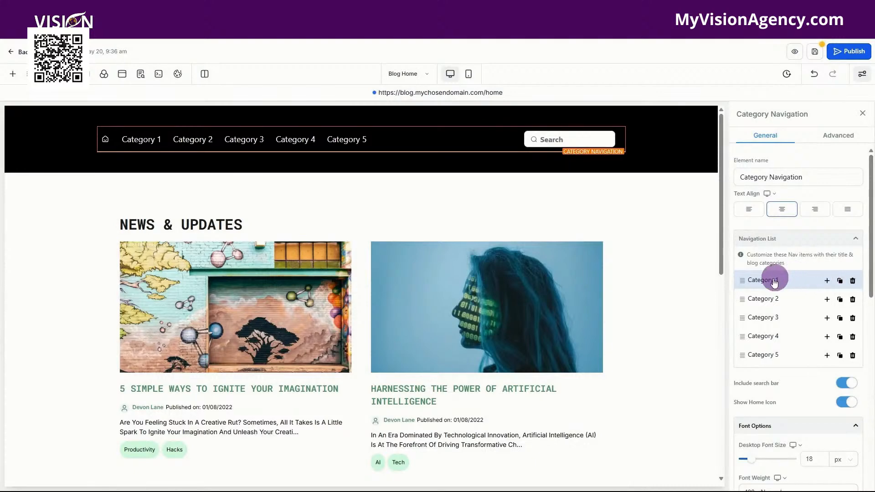
- Retitle the Category 1 navigation item as Holistic Wellness and submit its configuration
click(759, 280)
drag(405, 226, 346, 229)
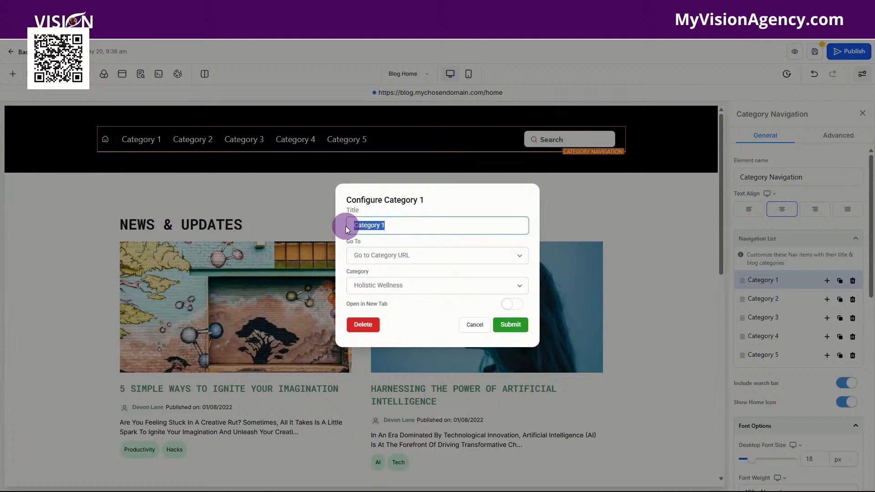
text(Holistic Wellness)
click(511, 325)
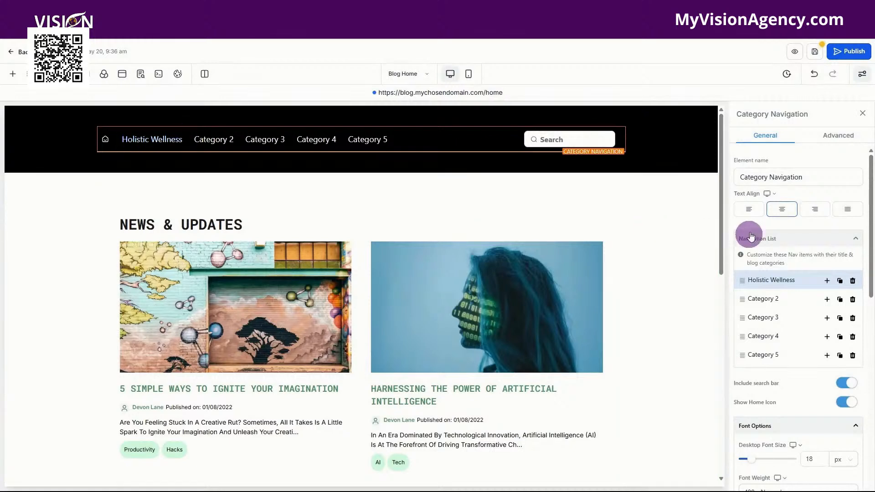
- Examine the category navigation's search bar, font, colour and spacing options, plus its advanced border, shadow and visibility settings
scroll(791, 274, down, 3)
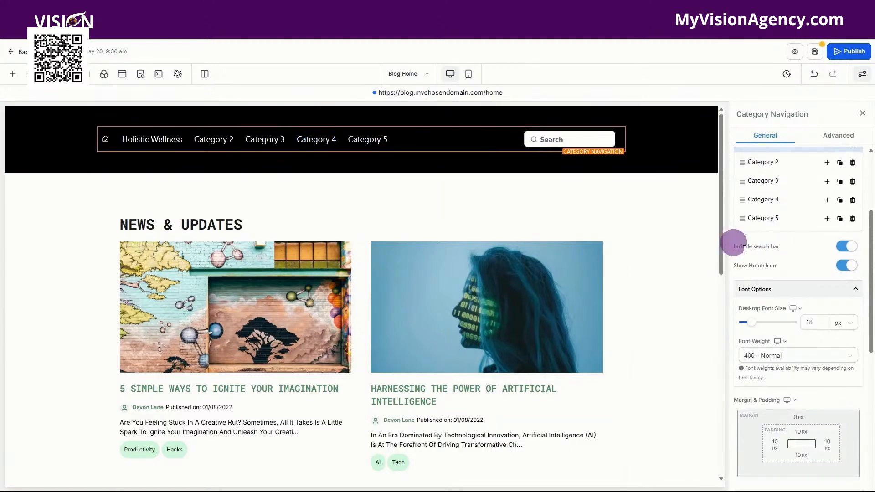
scroll(780, 282, down, 3)
scroll(757, 201, up, 2)
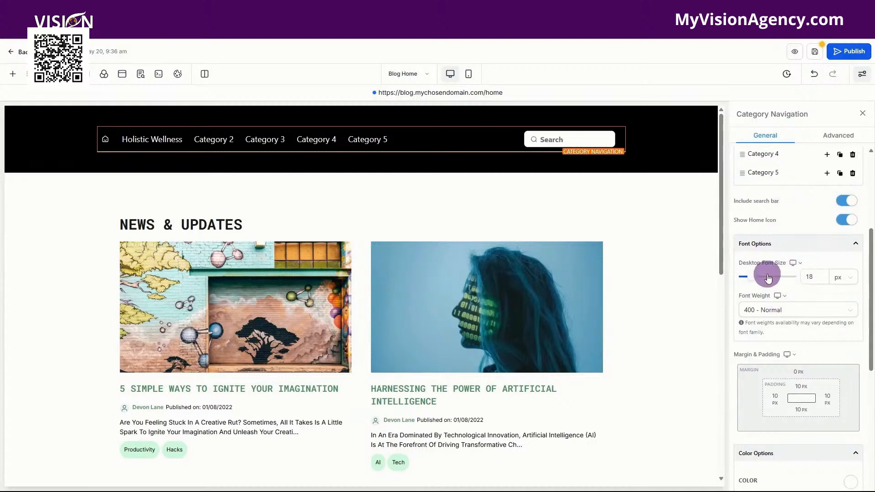
scroll(774, 307, down, 1)
scroll(774, 342, down, 2)
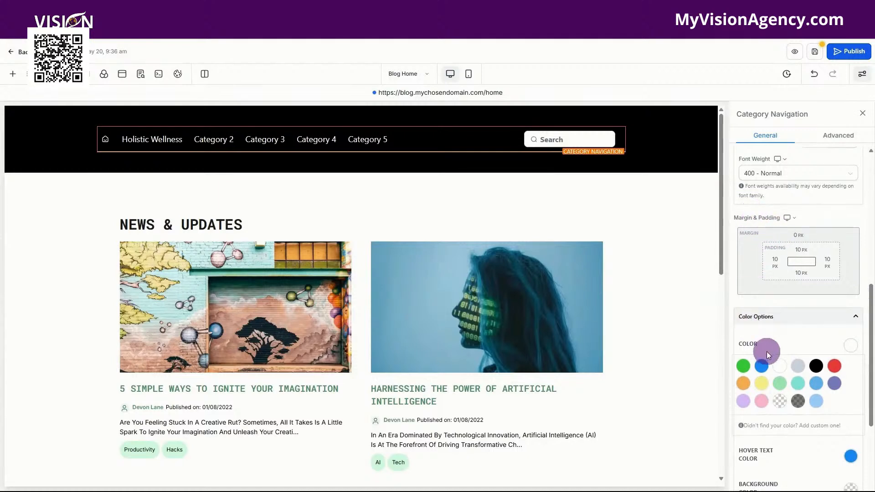
scroll(766, 351, down, 3)
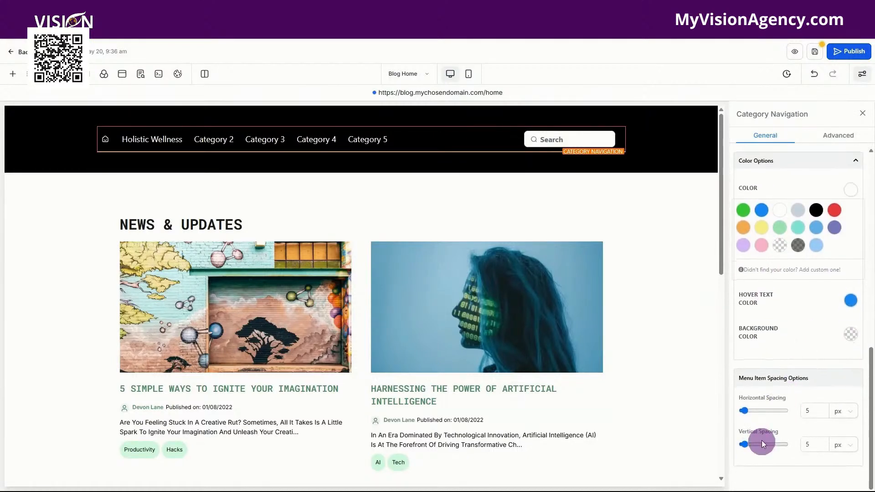
click(828, 135)
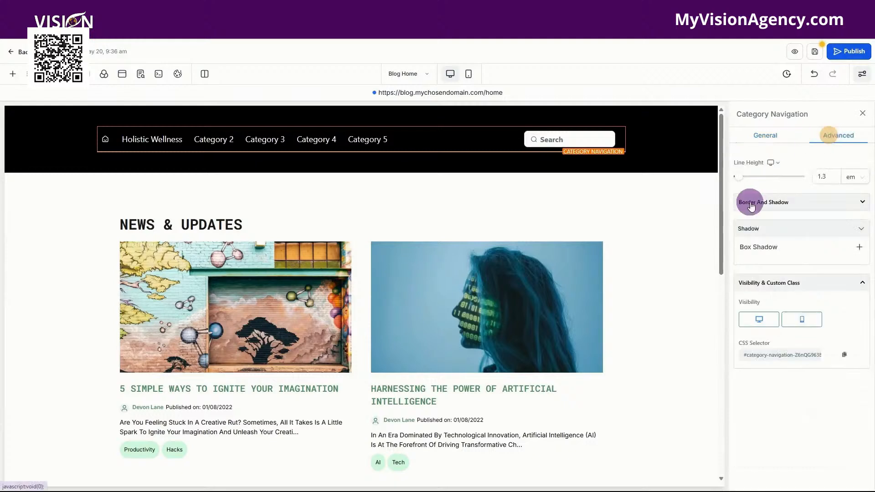
click(795, 206)
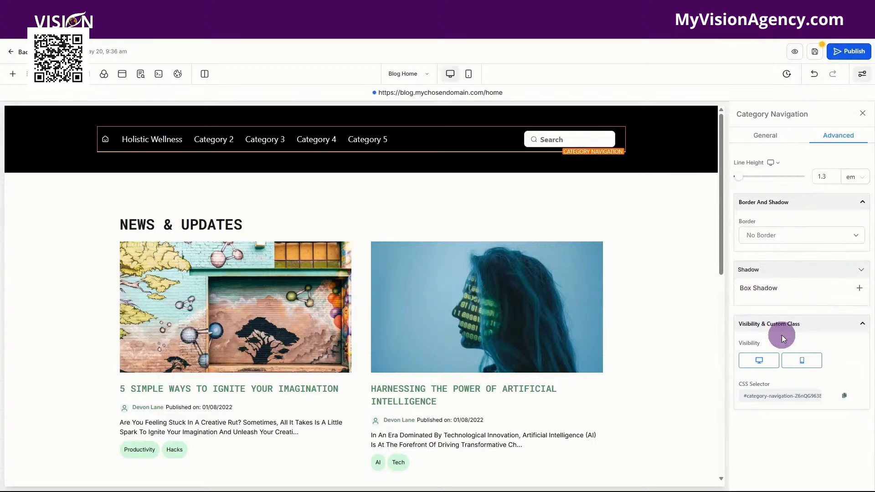
click(808, 365)
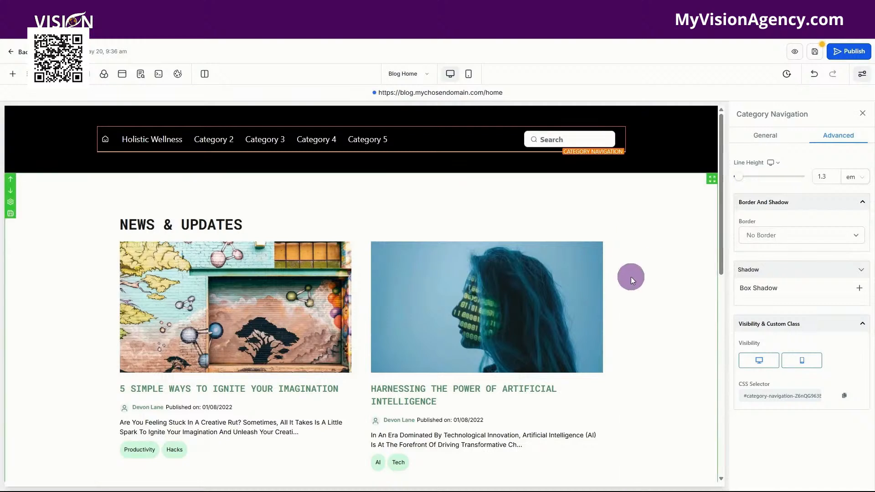
- Save the black navigation section as a global section named Header and publish the Blog Home page
click(669, 138)
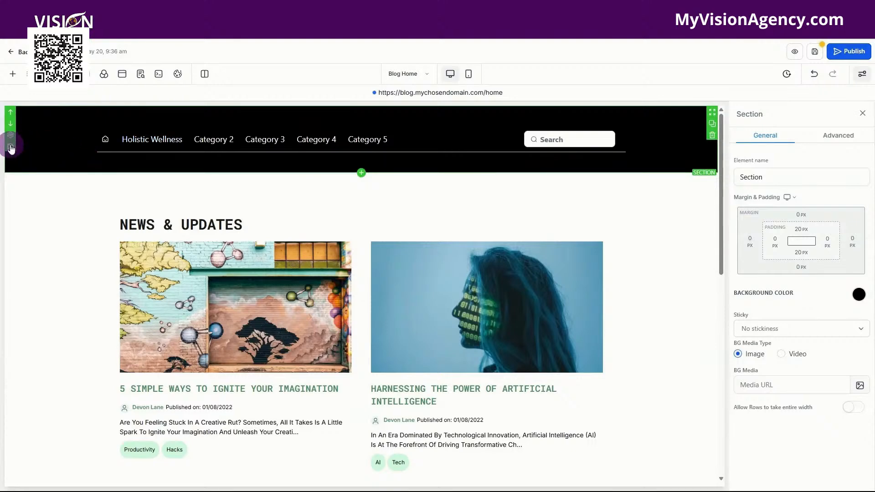
click(10, 148)
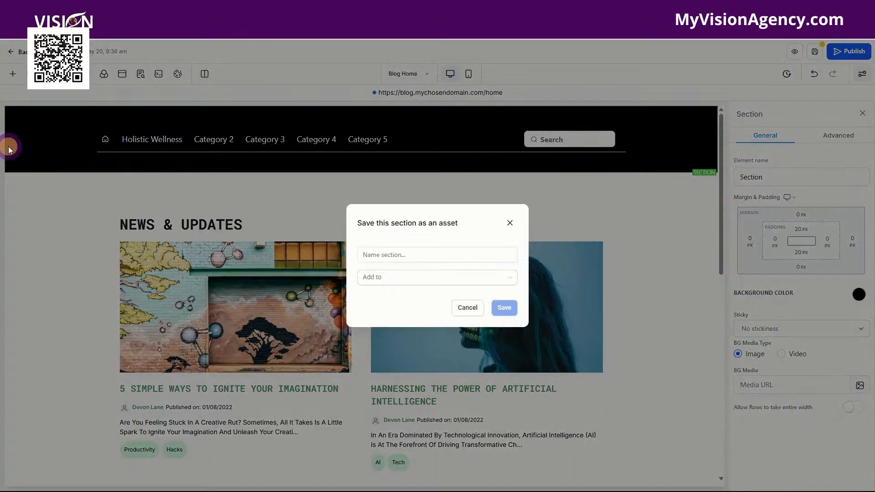
text(Header)
click(401, 278)
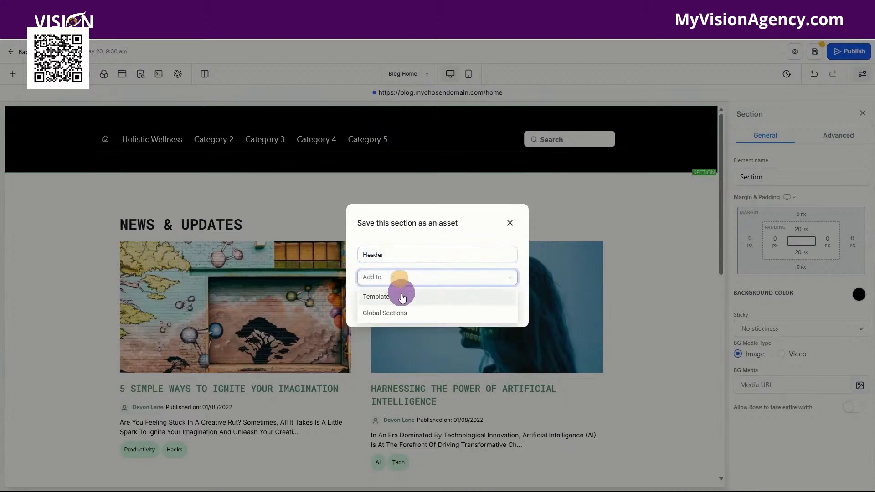
click(399, 314)
click(506, 306)
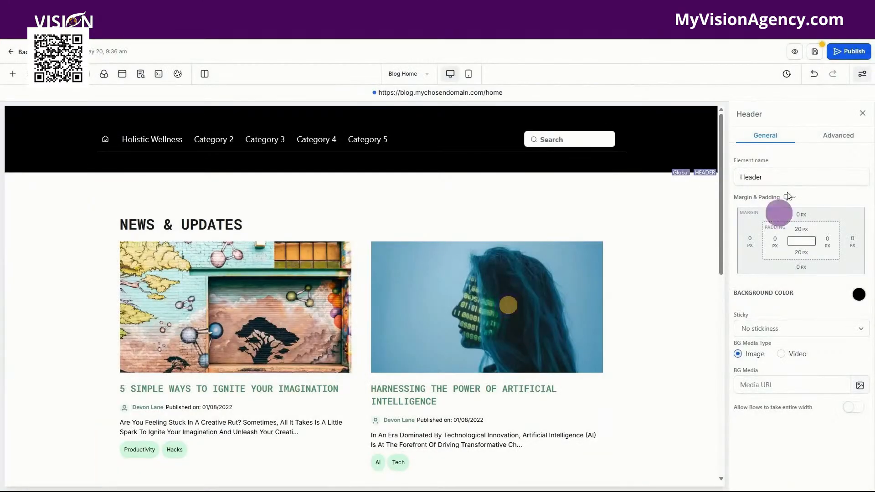
click(853, 53)
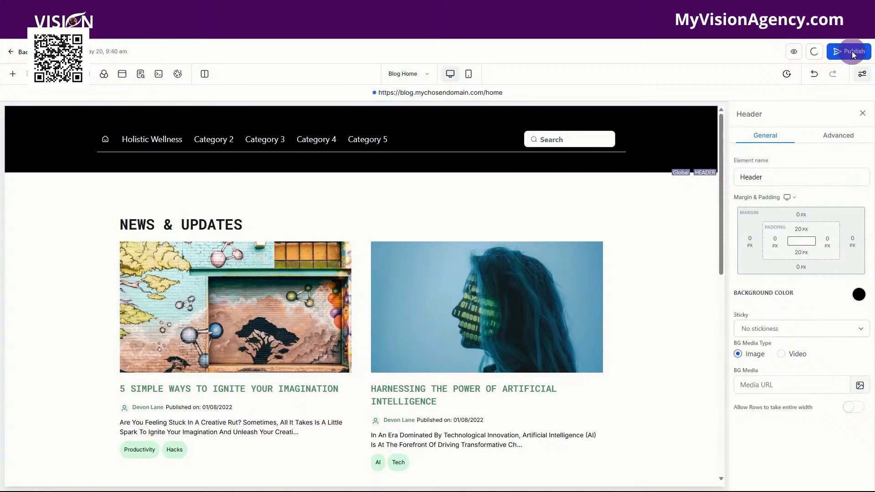
- Switch to the Blog Post page and add the global Header section above the post content
click(402, 74)
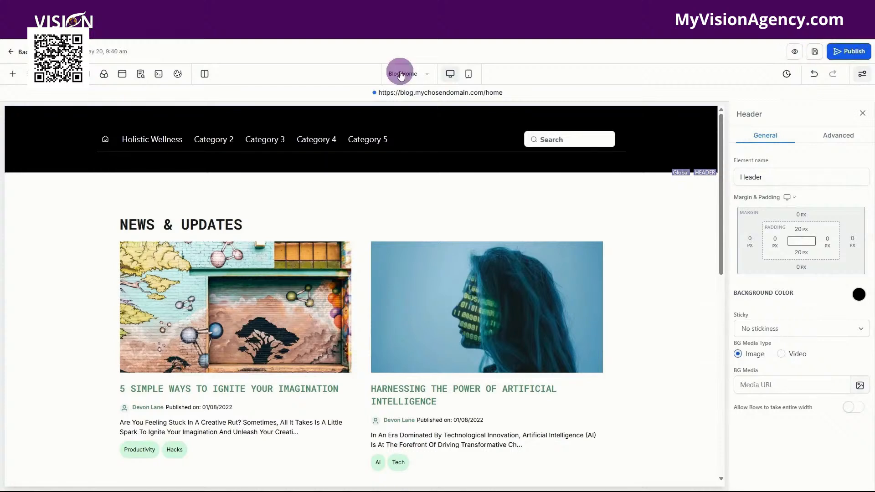
click(47, 171)
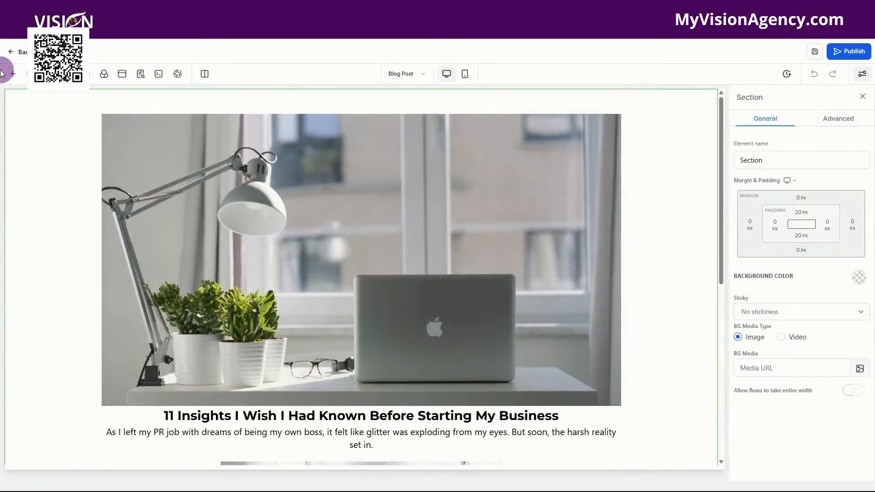
click(13, 74)
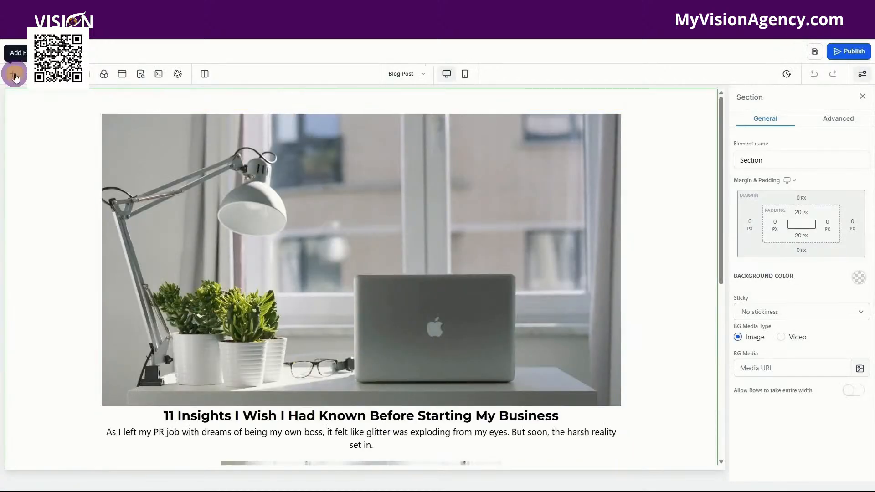
click(40, 153)
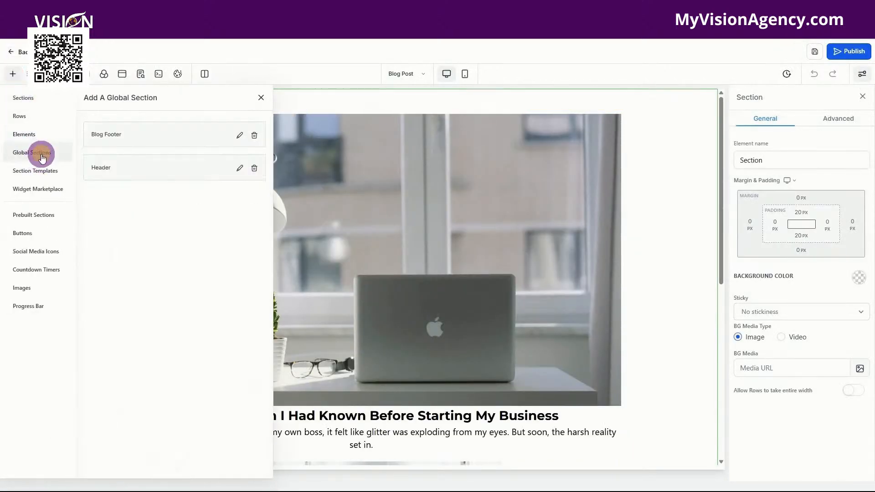
drag(150, 169, 354, 110)
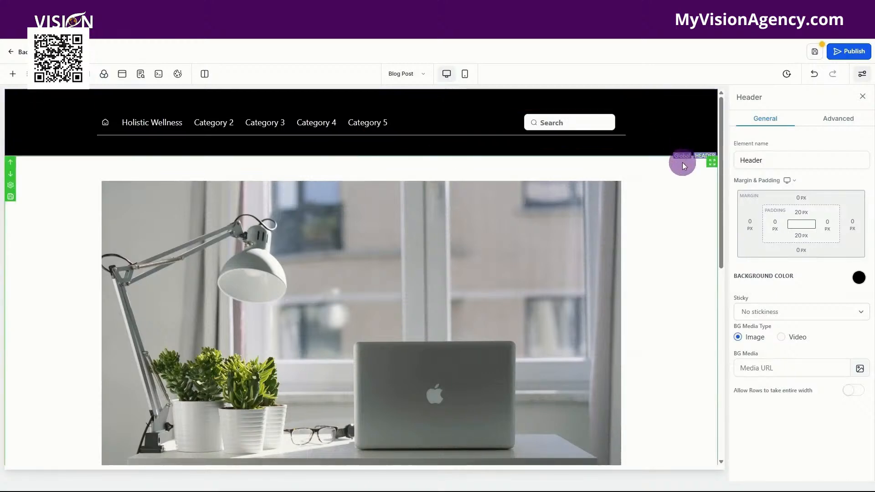
- Add the global Blog Footer section at the end of the Blog Post page, below the Back to Top button
scroll(647, 231, down, 15)
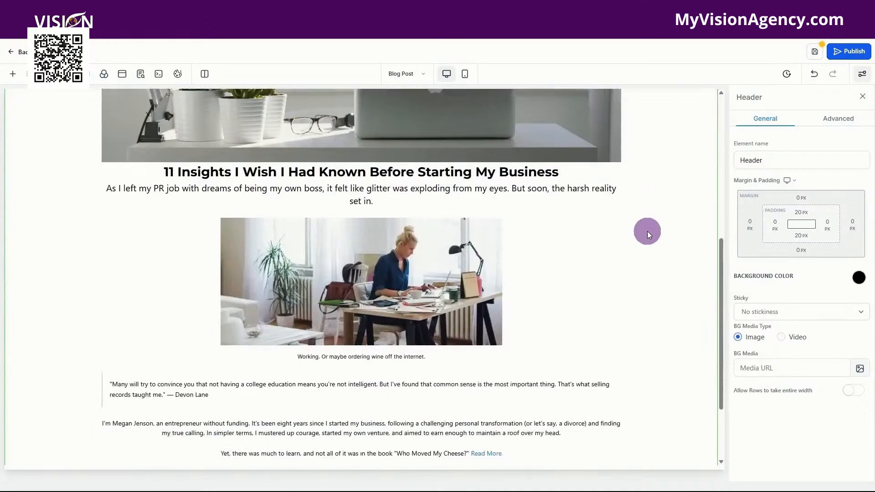
click(13, 75)
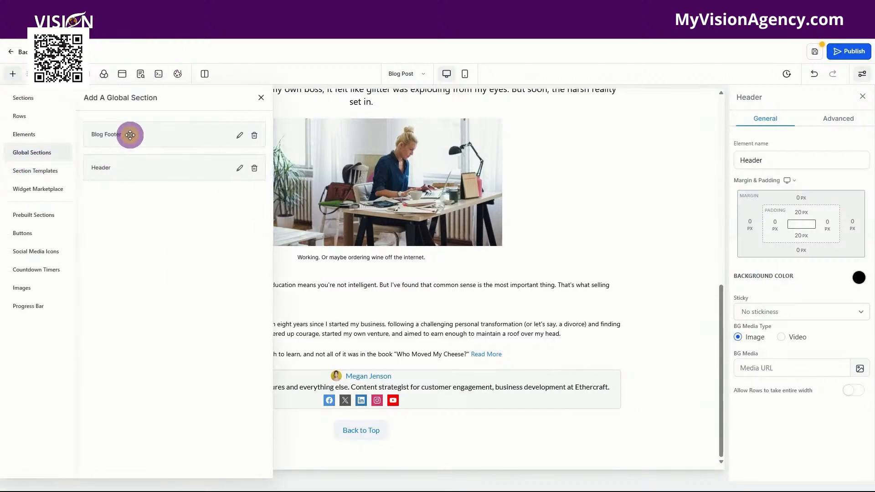
drag(130, 135, 74, 440)
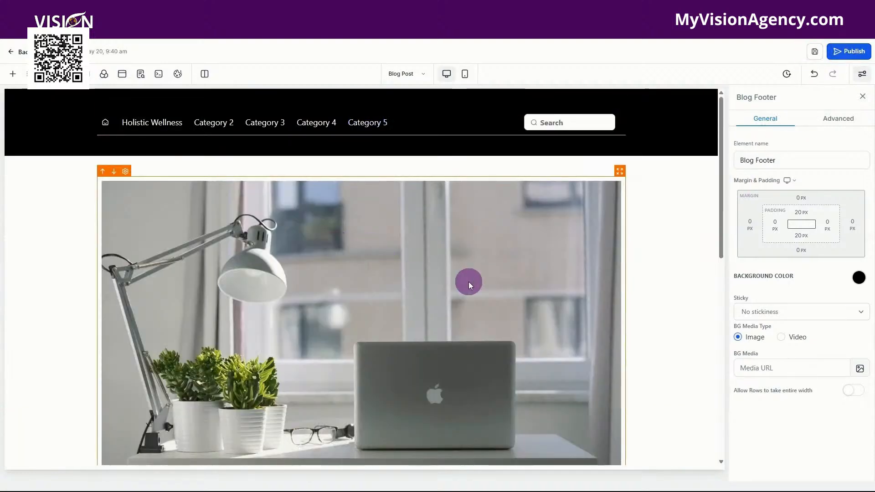
- Open the Blog Content element's settings and look over the sample post's layout
click(468, 282)
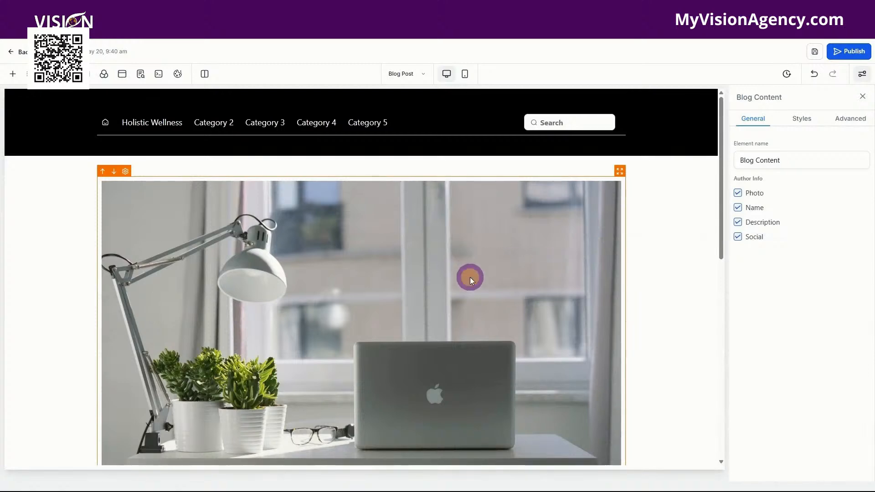
scroll(431, 271, down, 10)
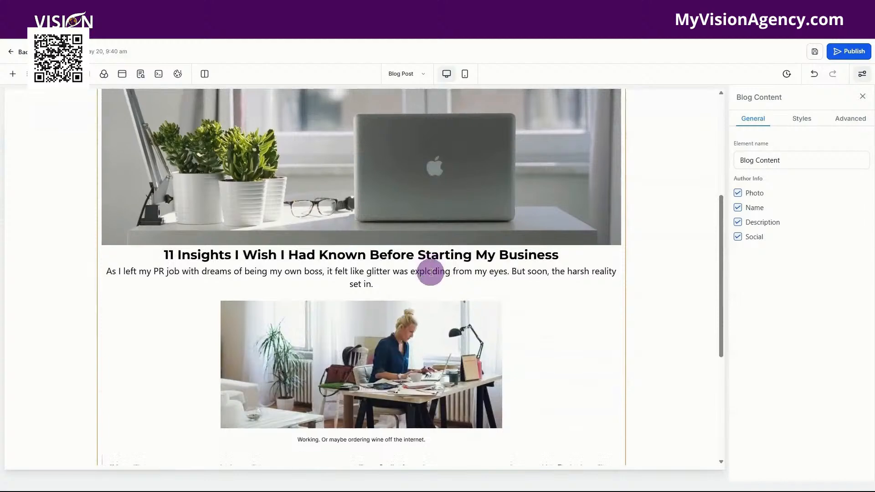
scroll(431, 273, up, 5)
scroll(431, 272, up, 5)
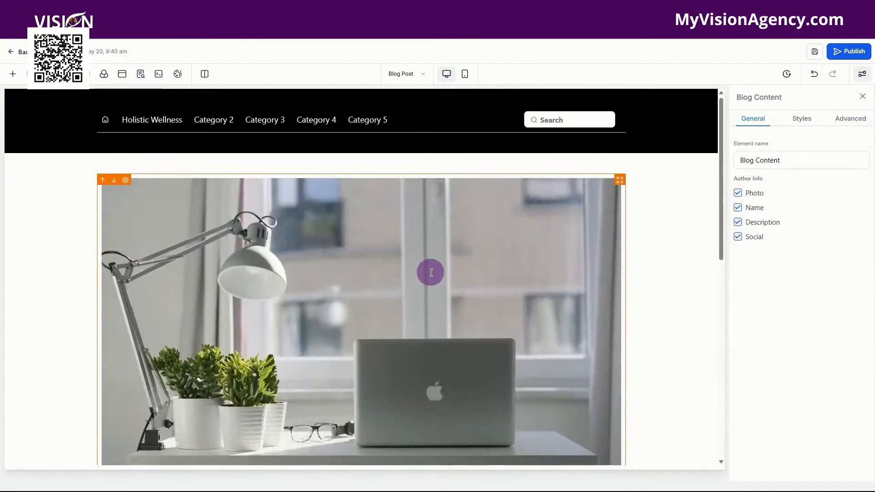
- Try hiding the author's photo in the Blog Content element's author info, and turn it back on
click(737, 220)
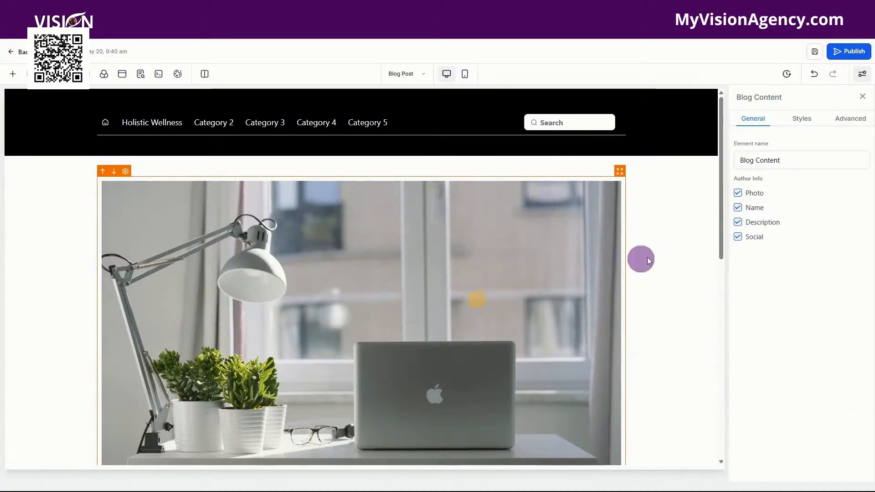
click(738, 194)
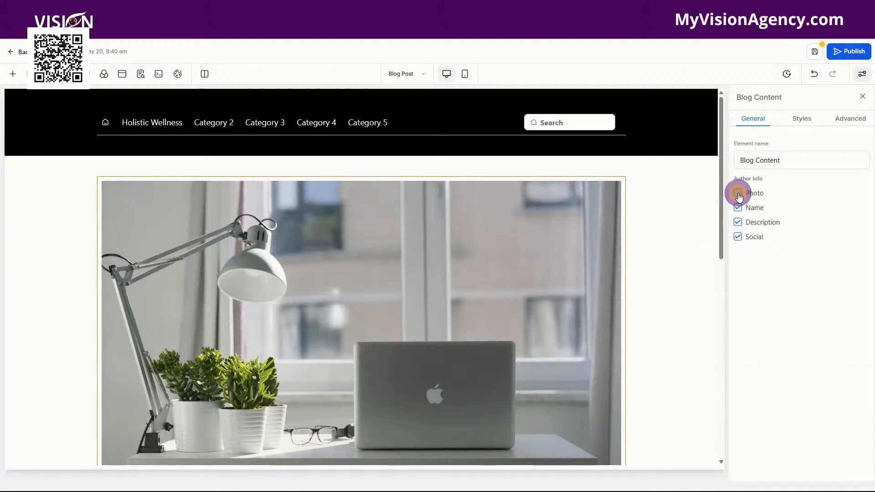
click(737, 193)
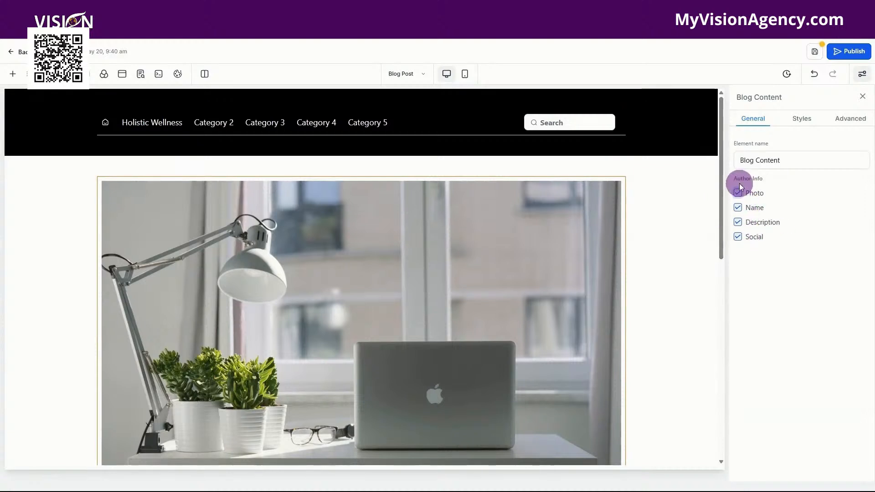
- Review the Blog Content element's style options for cover image, title, content, author and Back to Top button, and its advanced settings
click(800, 117)
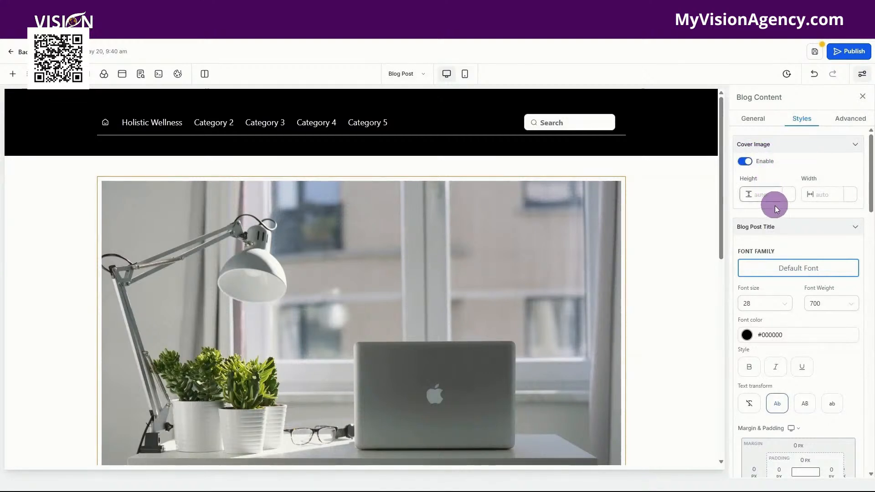
scroll(773, 197, down, 4)
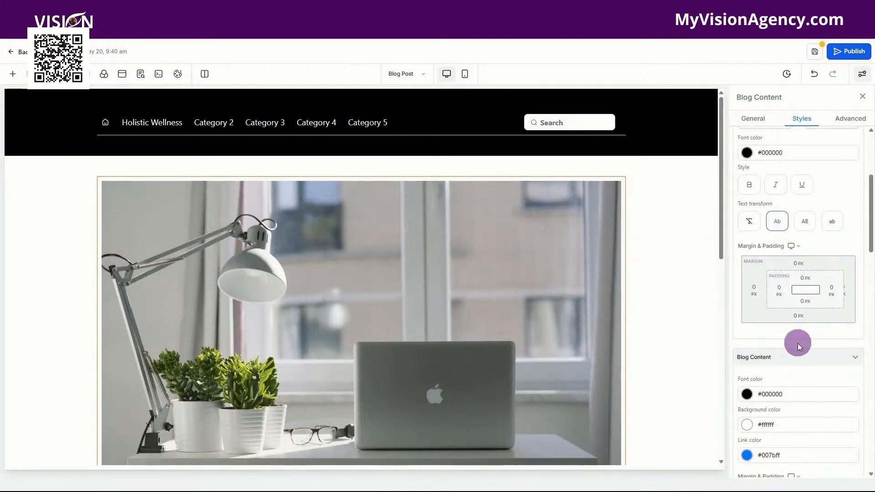
scroll(815, 351, down, 3)
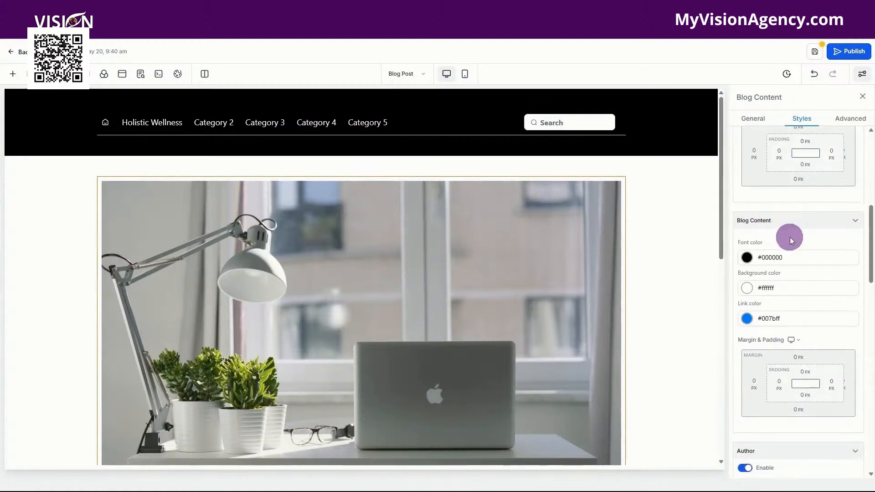
scroll(806, 263, down, 2)
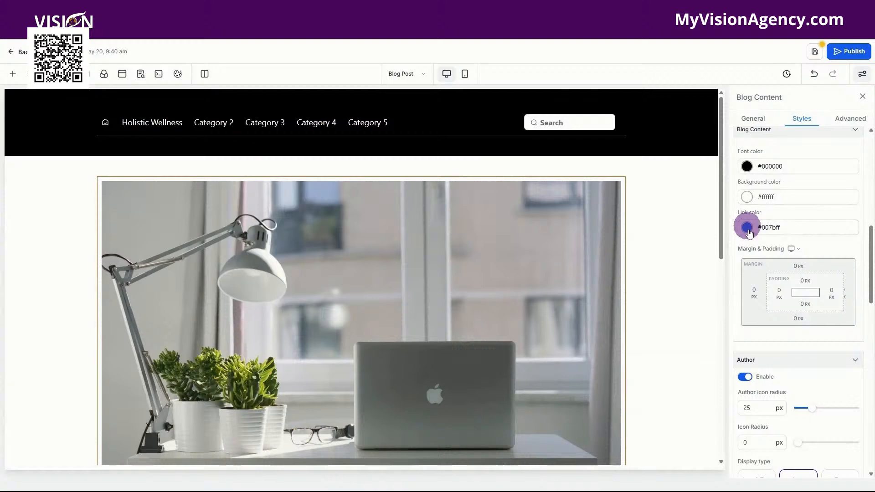
scroll(827, 371, down, 3)
scroll(800, 332, down, 5)
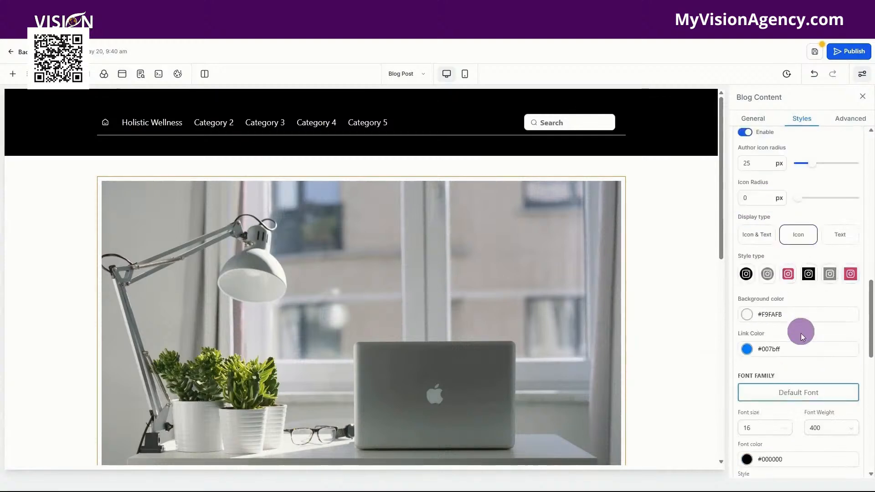
scroll(802, 385, down, 8)
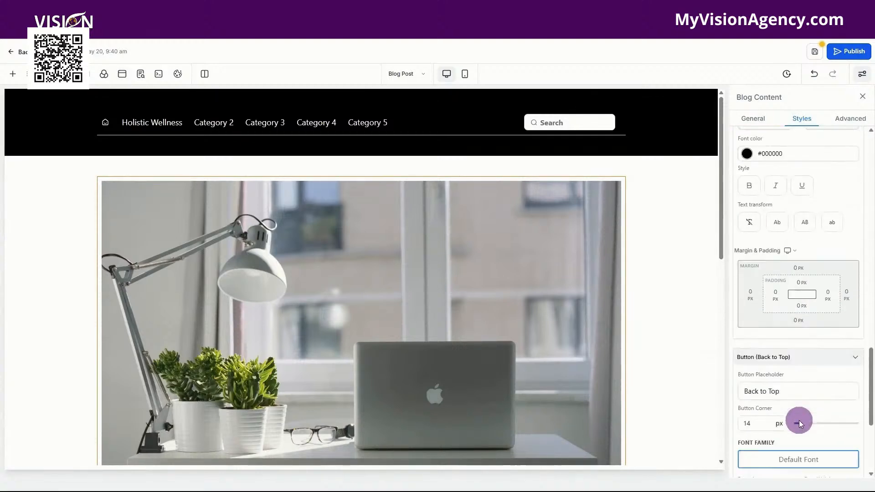
click(848, 120)
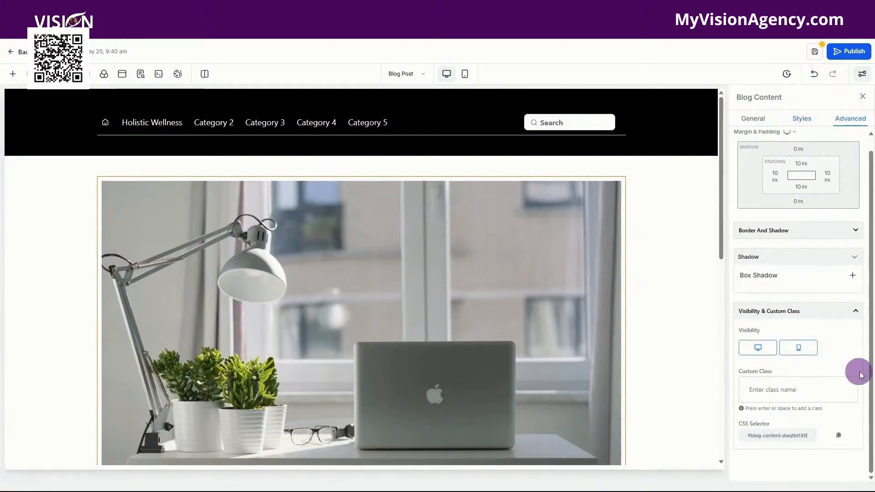
- Save the Blog Post page and switch the editor to the Blog Home page
scroll(840, 364, up, 1)
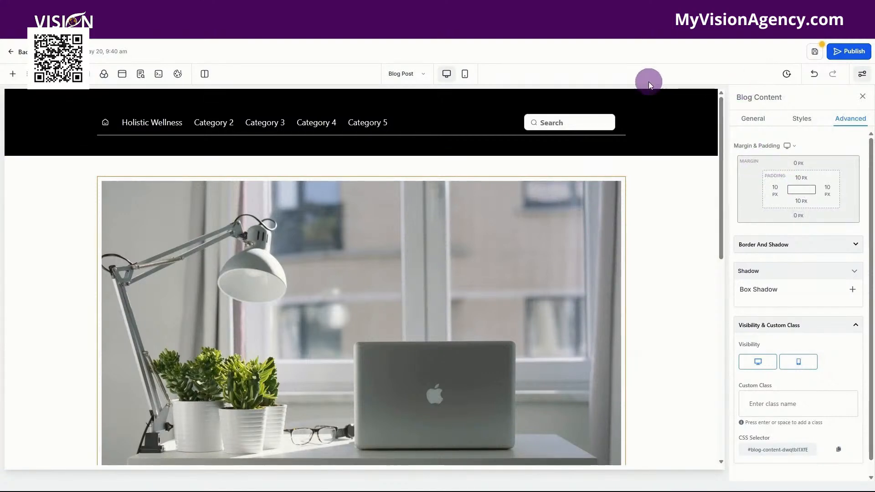
click(815, 51)
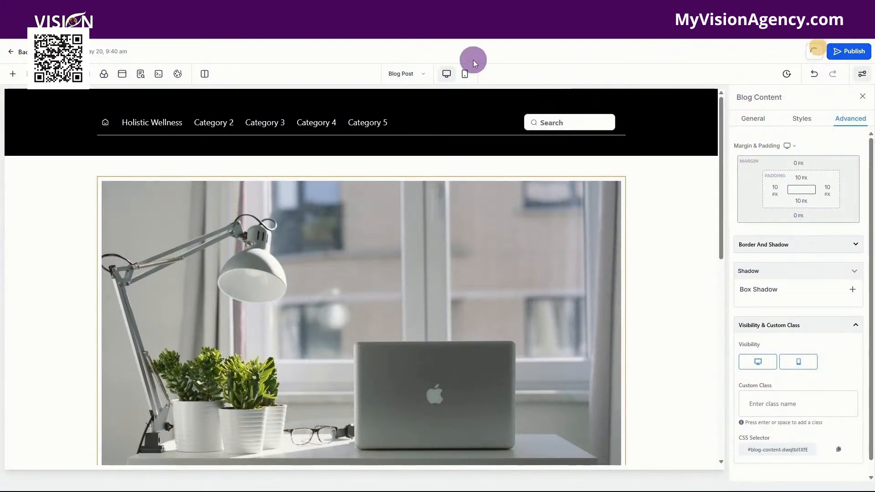
click(404, 77)
click(30, 137)
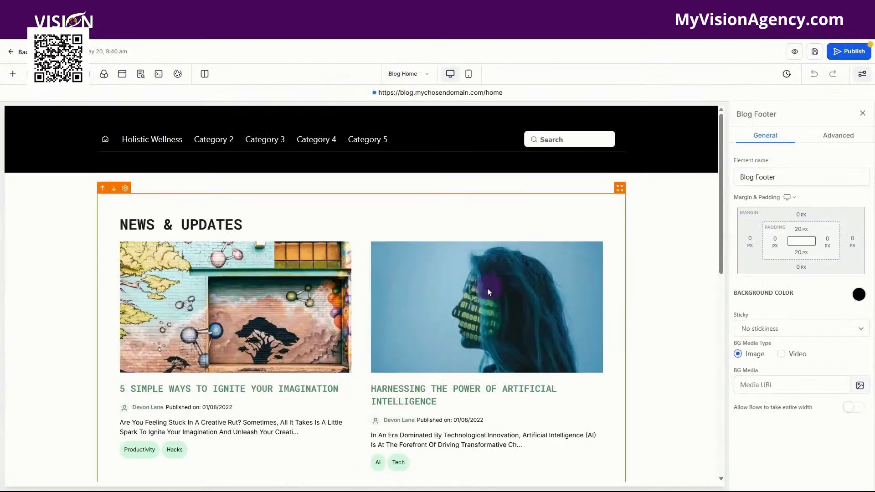
- Try the Compact blog type on the Blog Home page's Blog Posts element and return it to Standard
click(441, 293)
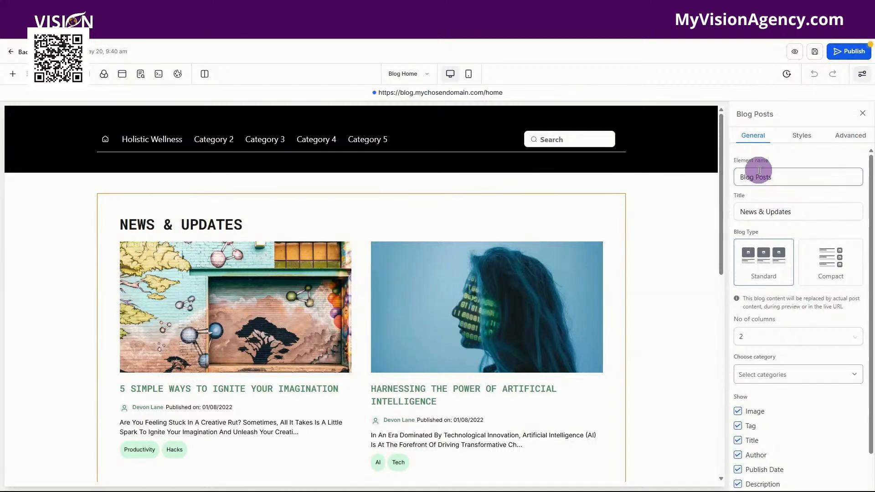
click(840, 268)
click(771, 266)
click(845, 270)
click(773, 272)
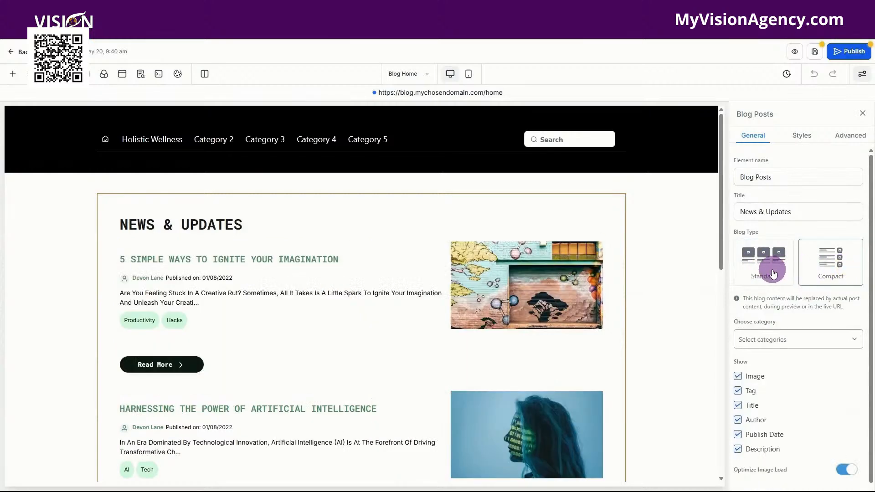
click(767, 269)
- Look over the Blog Posts element's column count, category choices and Show options
scroll(801, 348, down, 1)
click(755, 295)
click(760, 334)
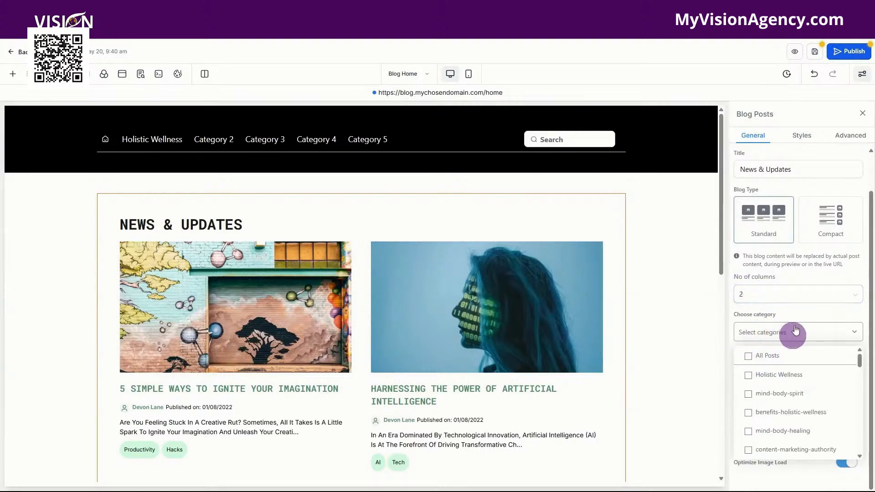
click(792, 294)
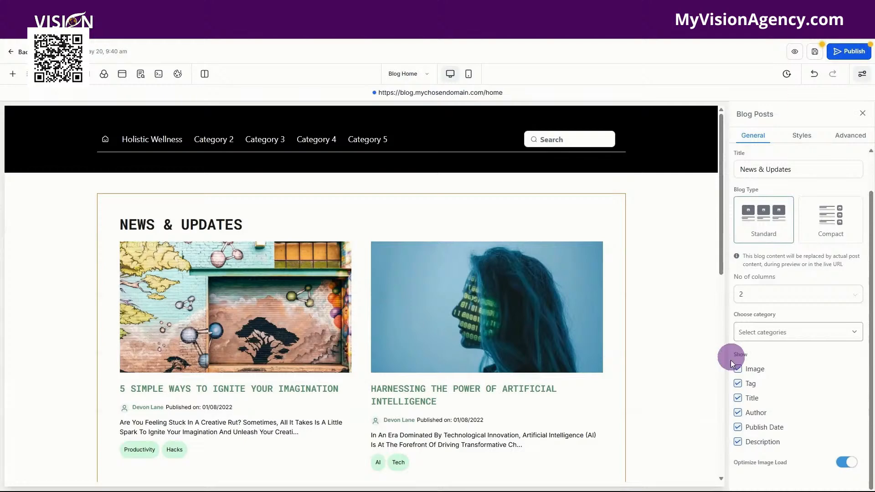
- Review the Blog Posts element's style options and its advanced settings
click(801, 136)
scroll(807, 226, up, 1)
scroll(806, 226, down, 10)
scroll(807, 226, down, 8)
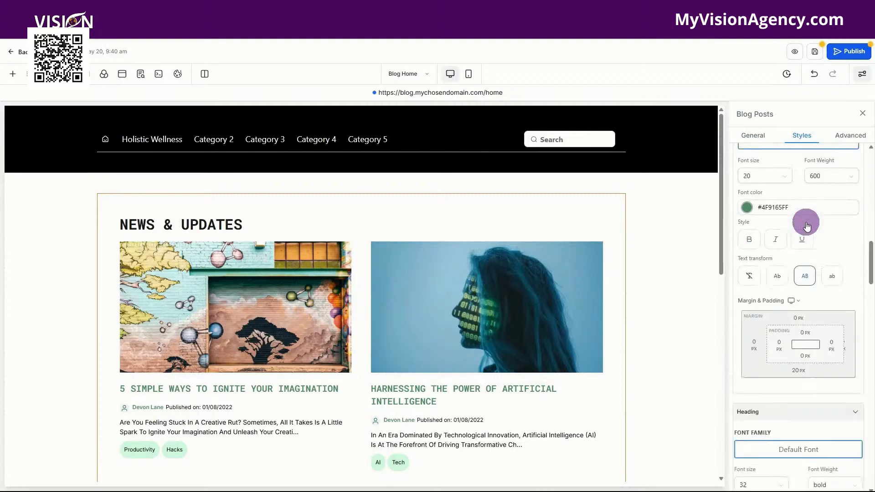
click(851, 137)
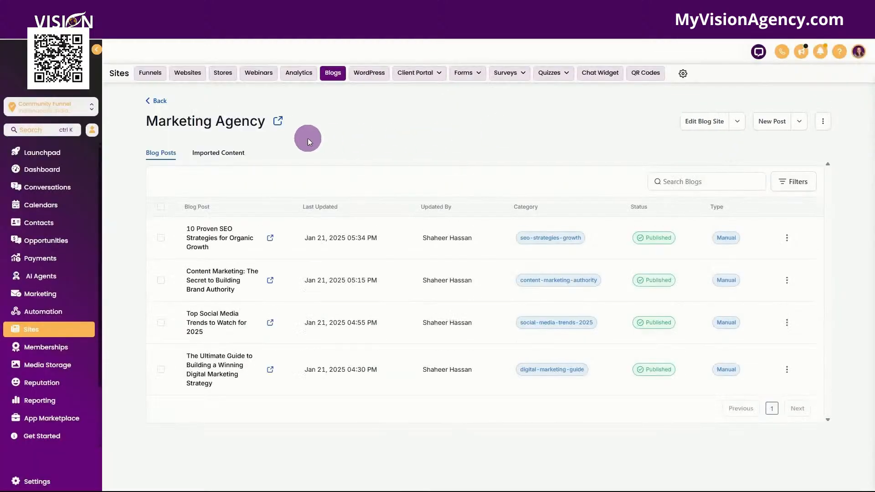
- Create a new post in the Marketing Agency blog with the text "This is my blog post" and check the available heading formats
click(773, 122)
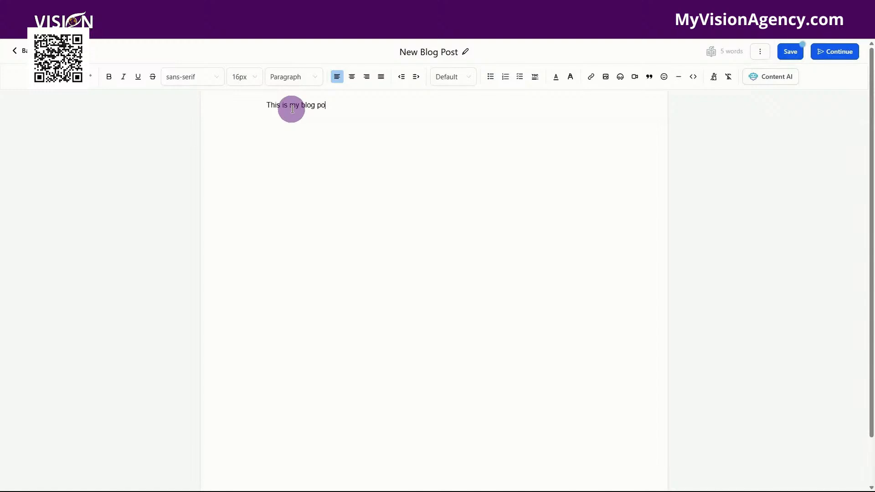
drag(342, 109, 226, 110)
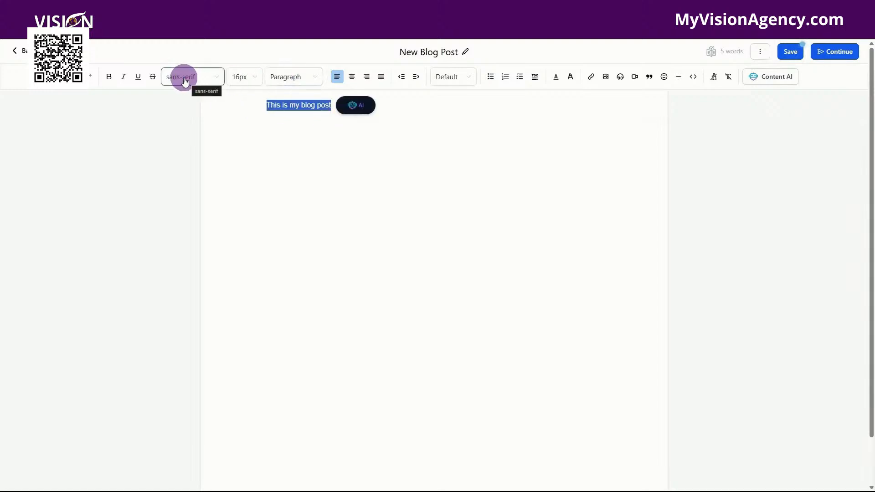
click(307, 82)
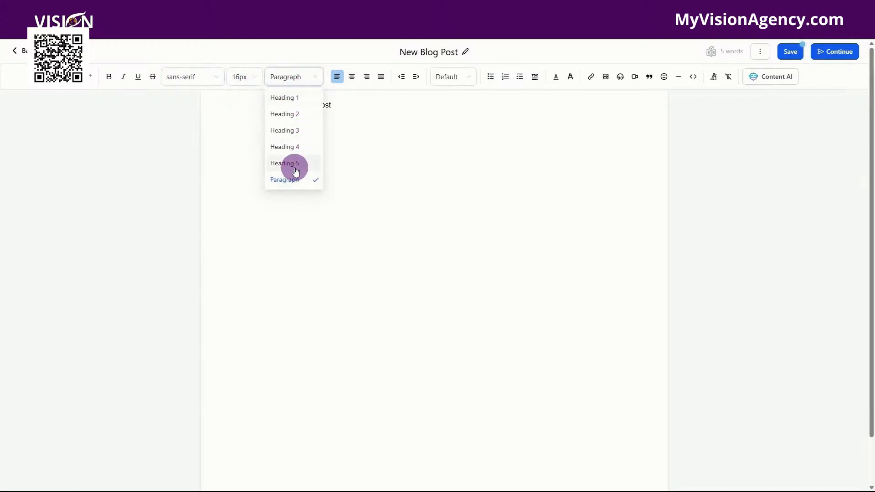
click(410, 158)
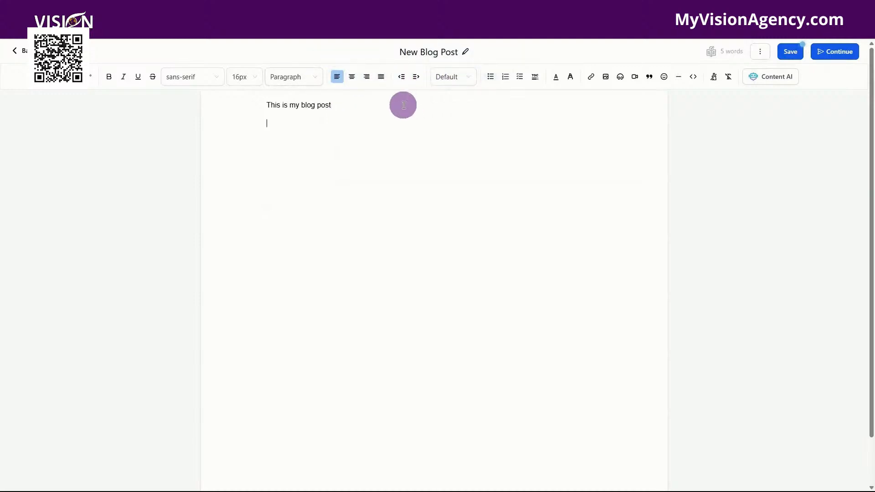
- Check the video insertion options for media library and YouTube URL sources without adding a video
click(636, 78)
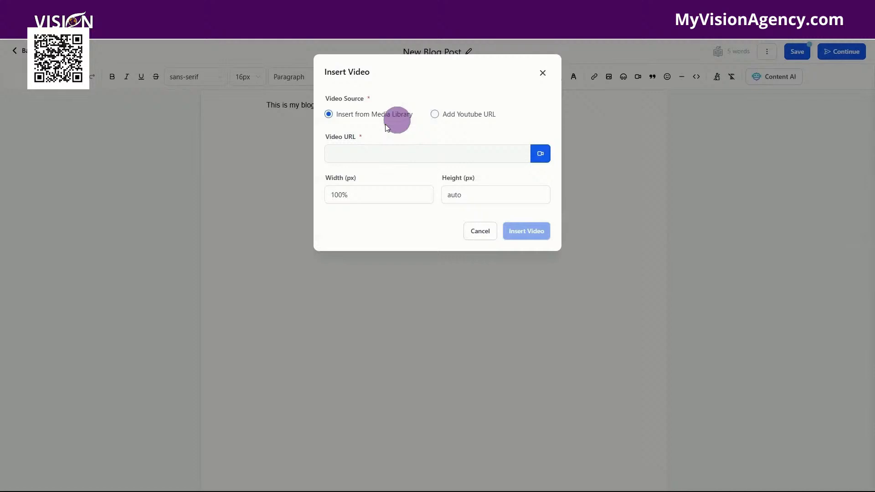
click(459, 119)
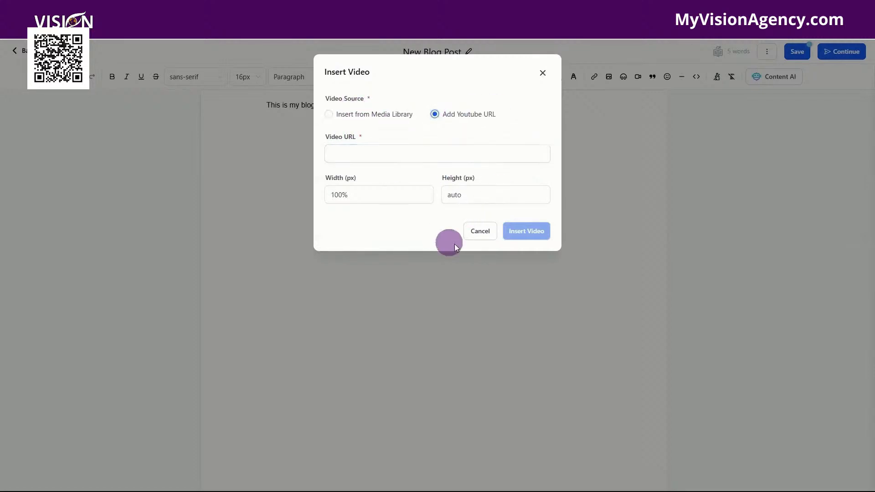
click(479, 231)
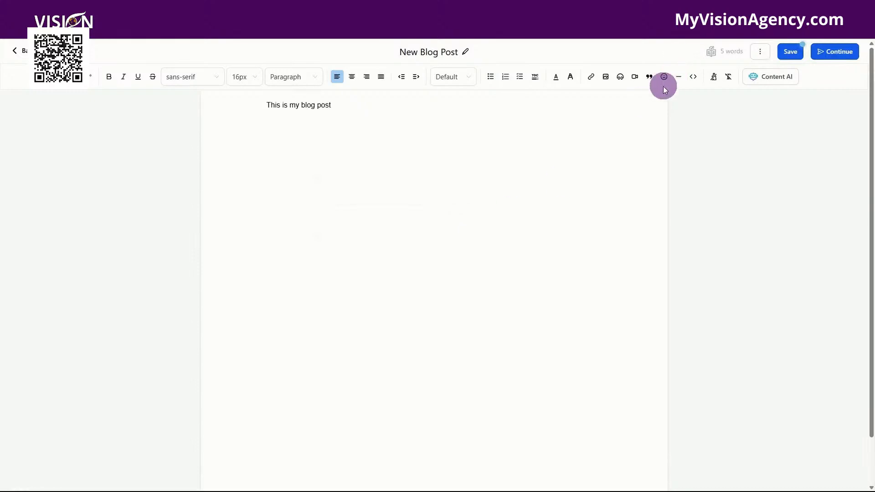
- Examine the fields of the Content AI generation form and close it without generating anything
click(777, 76)
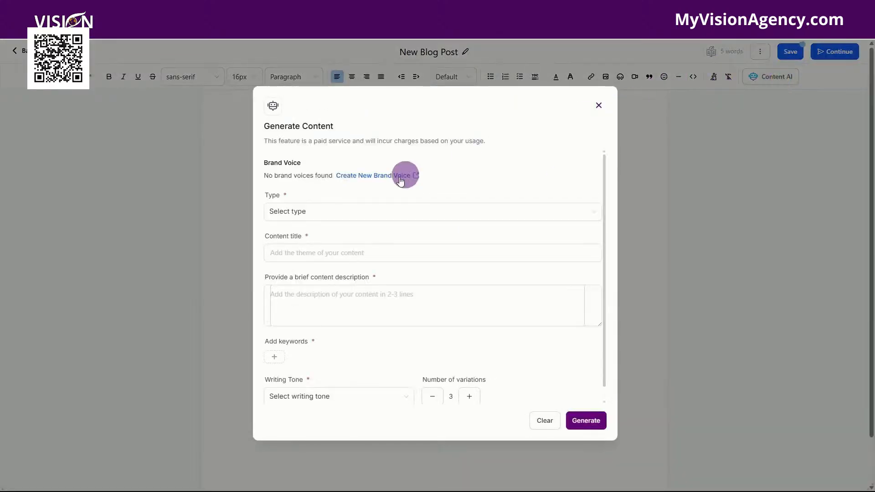
scroll(400, 237, down, 2)
scroll(397, 252, up, 2)
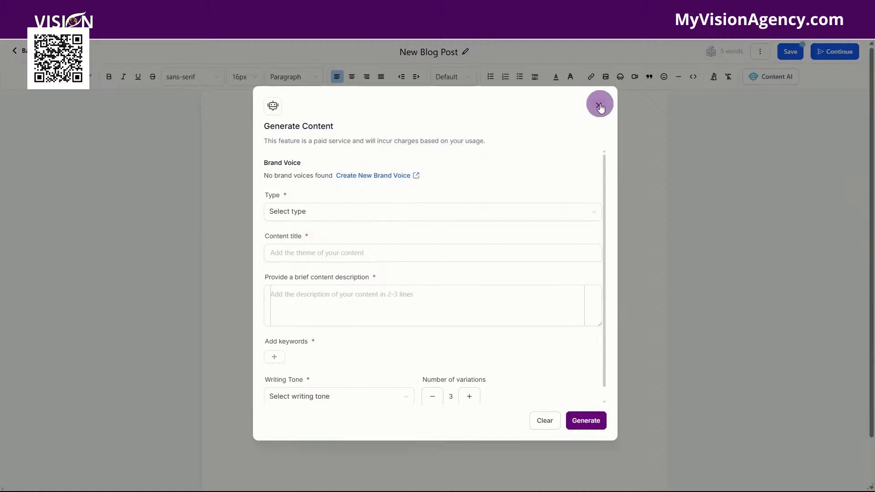
click(599, 106)
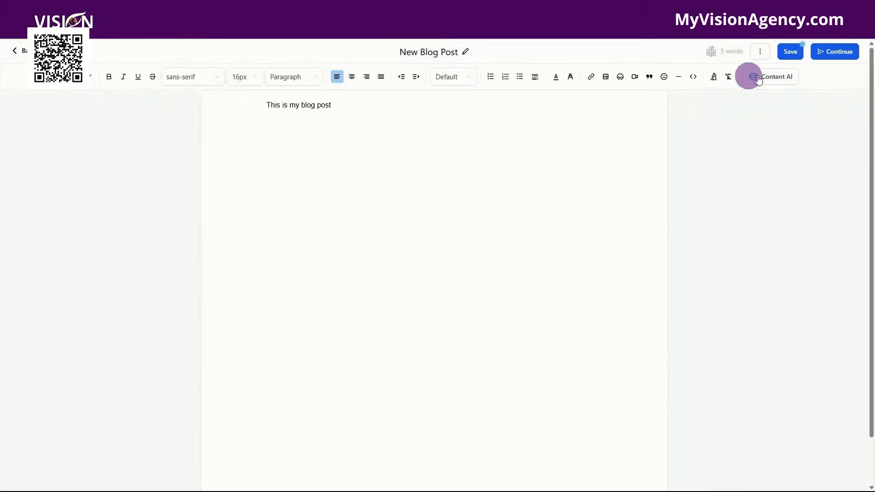
- Continue to the new post's publishing settings, assign the Holistic Wellness category and check the author field
click(840, 56)
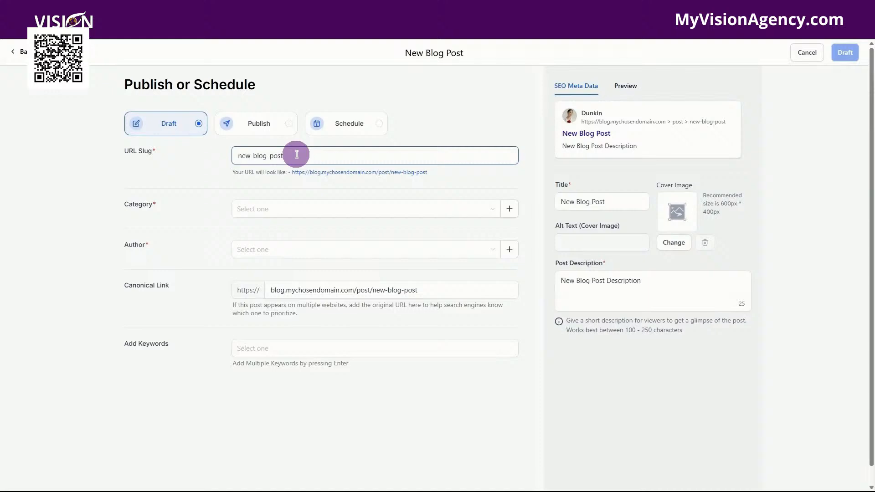
drag(296, 155, 212, 157)
click(286, 209)
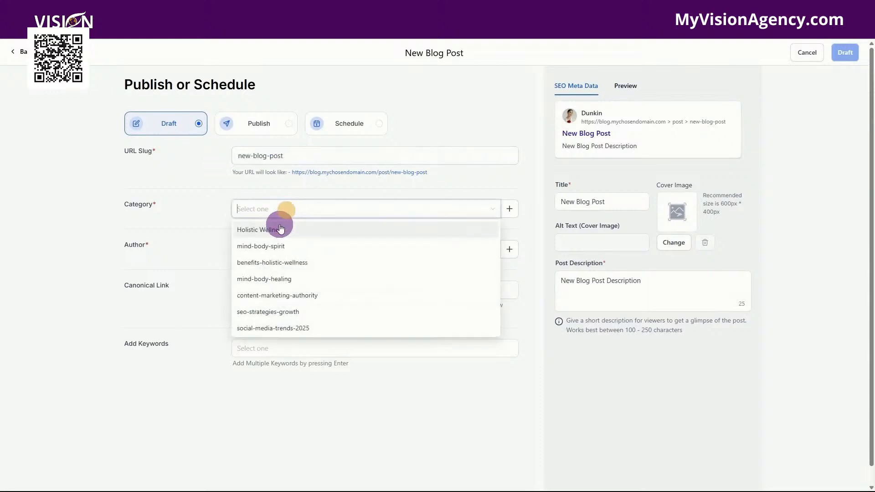
click(279, 229)
click(175, 232)
click(273, 259)
click(204, 256)
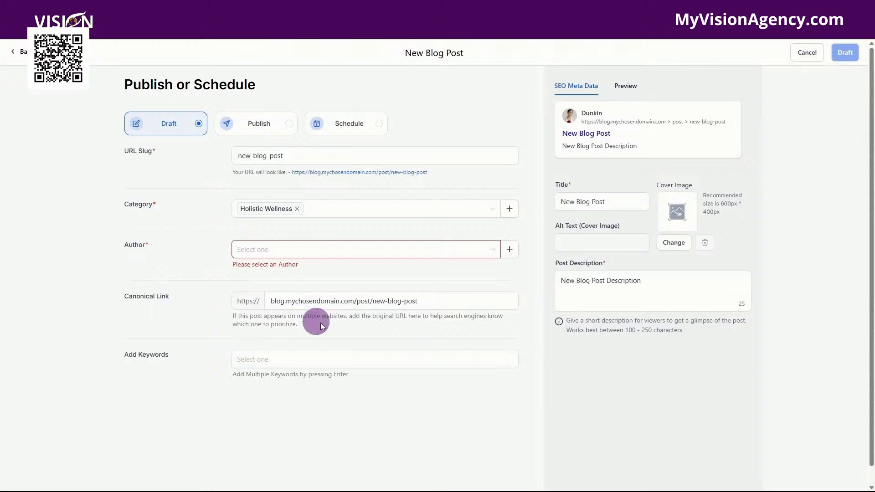
- Look over the post's keywords field, SEO title and description, and its preview
click(263, 362)
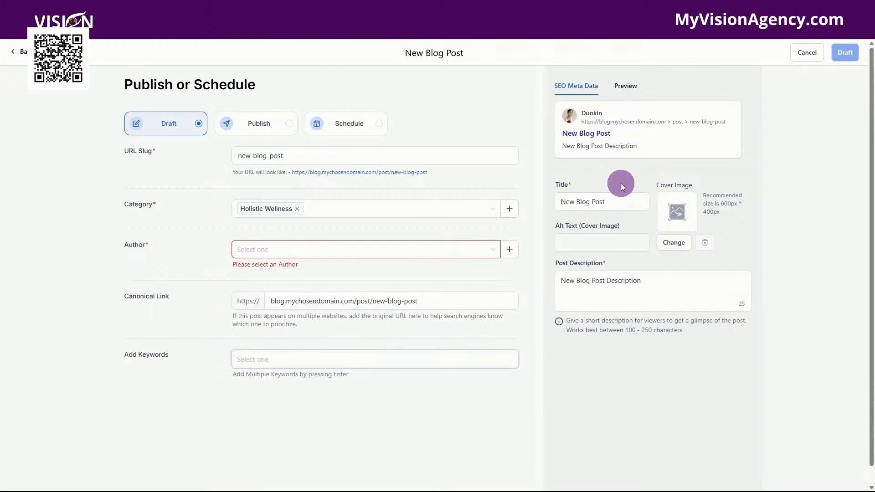
drag(627, 198, 546, 206)
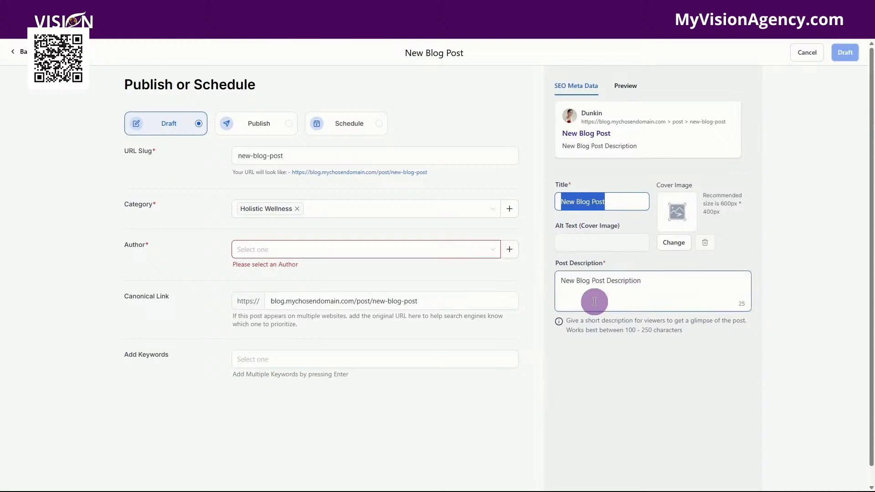
drag(661, 279, 524, 280)
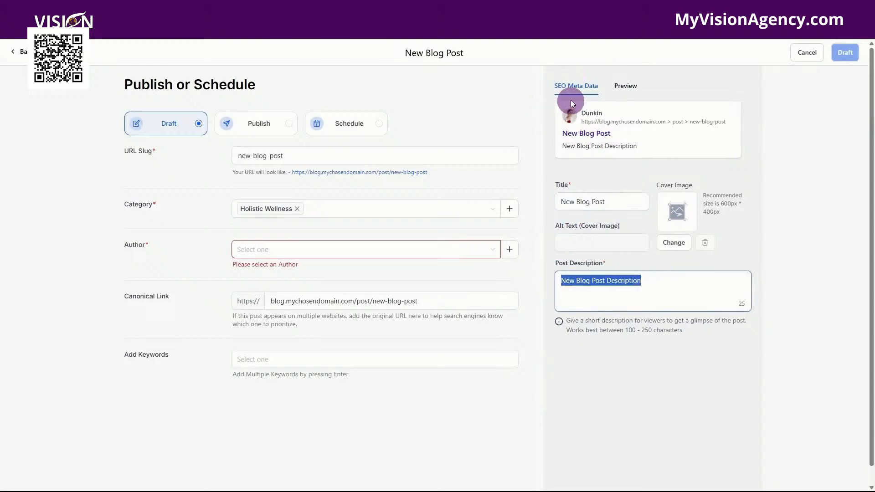
click(637, 88)
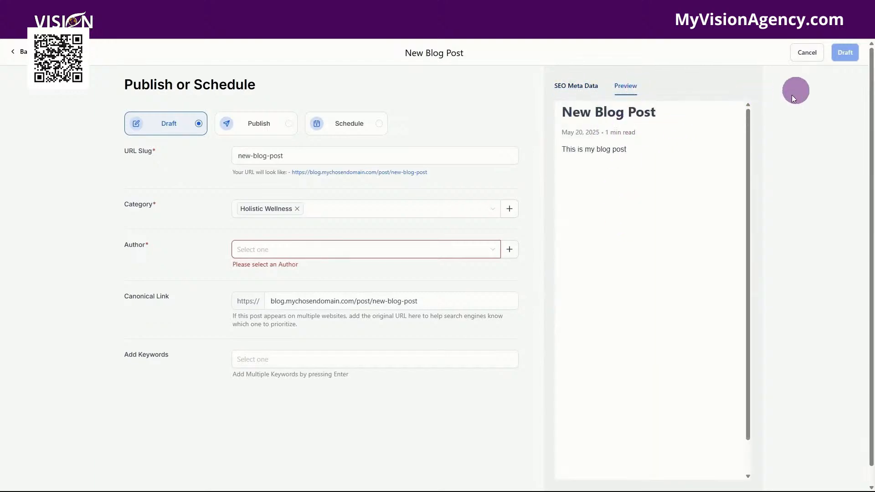
- Compare the Publish and Schedule options and set the post's schedule to May 21, 2025 9:44 AM
click(240, 127)
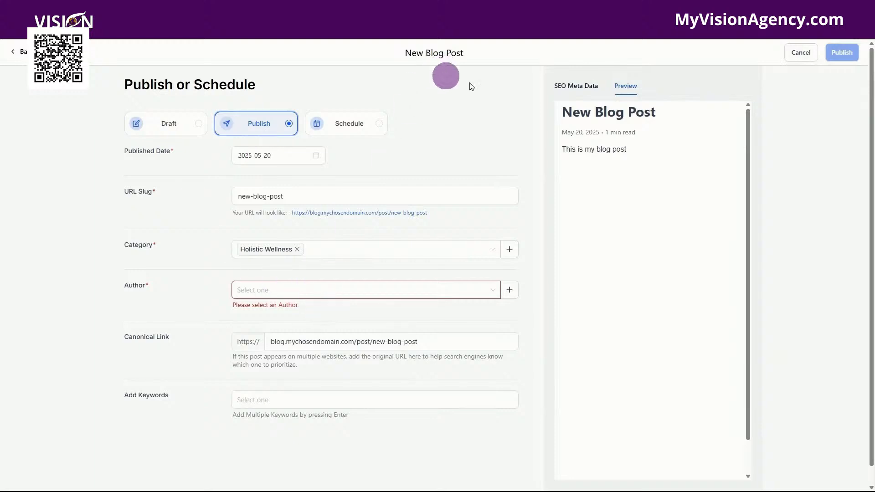
click(334, 126)
click(233, 154)
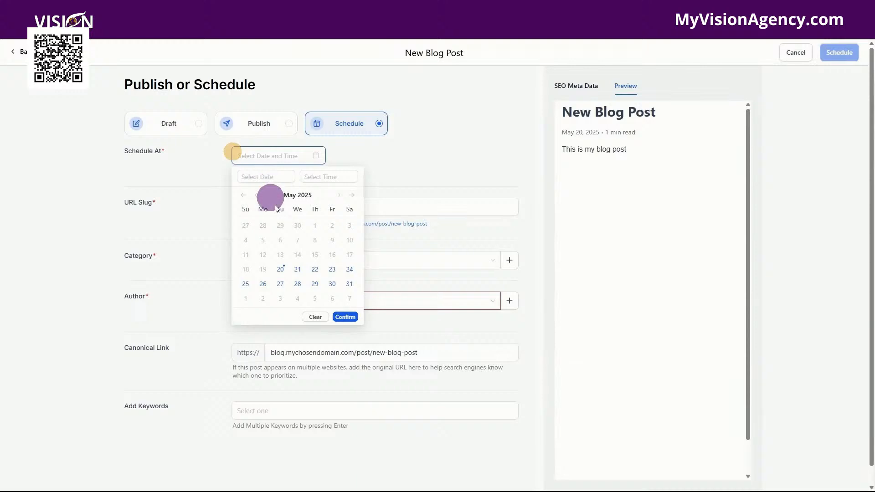
click(298, 269)
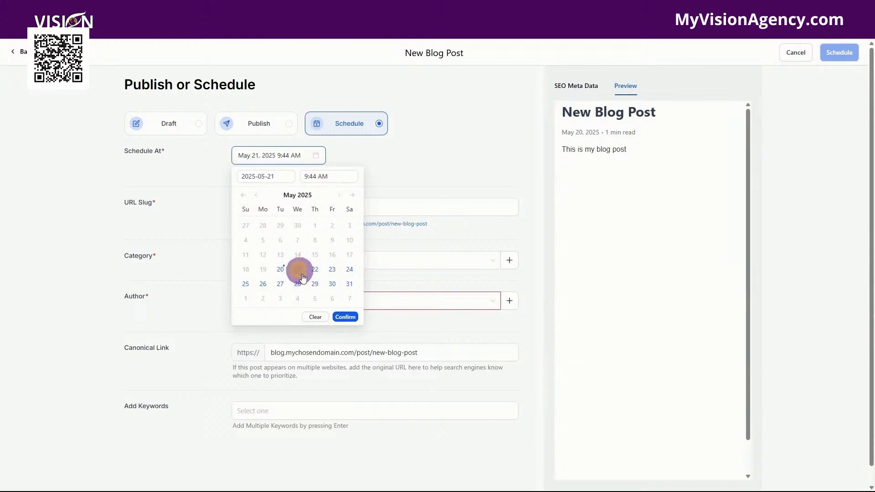
click(345, 317)
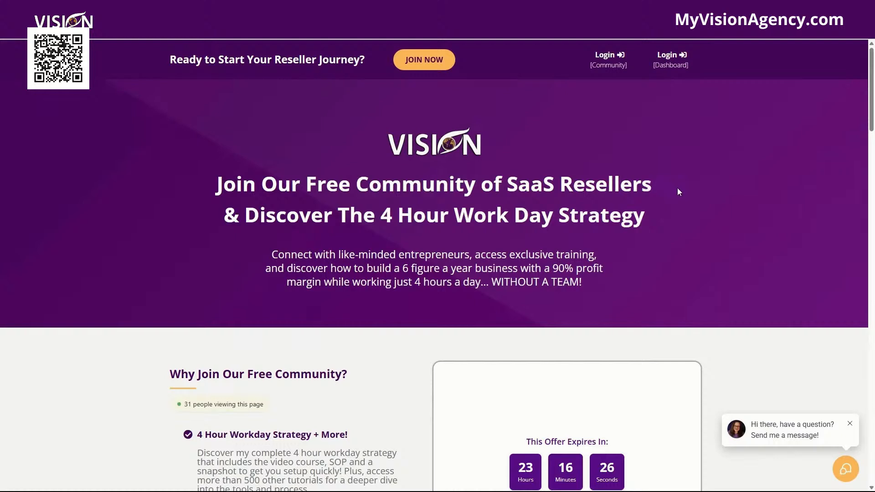
scroll(684, 201, down, 5)
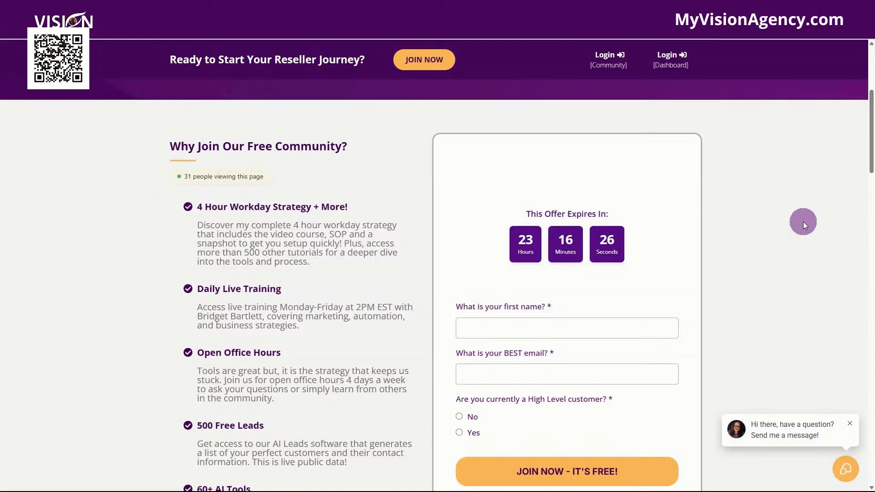
scroll(804, 222, down, 2)
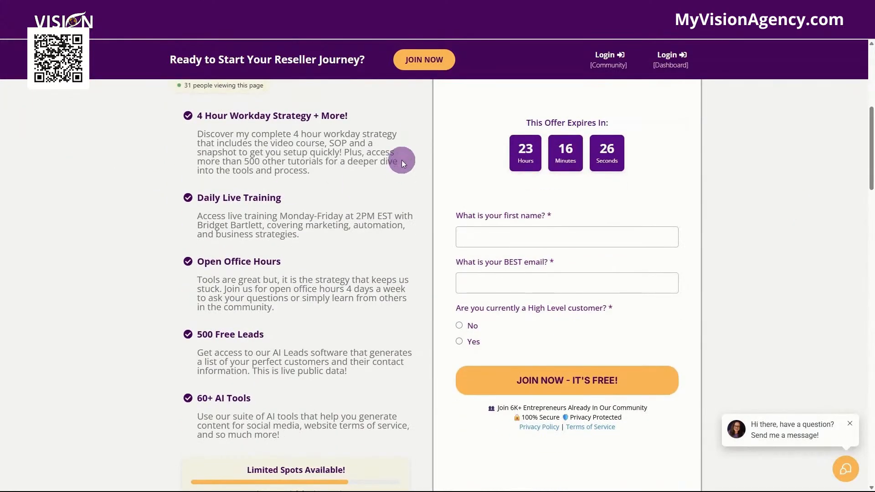